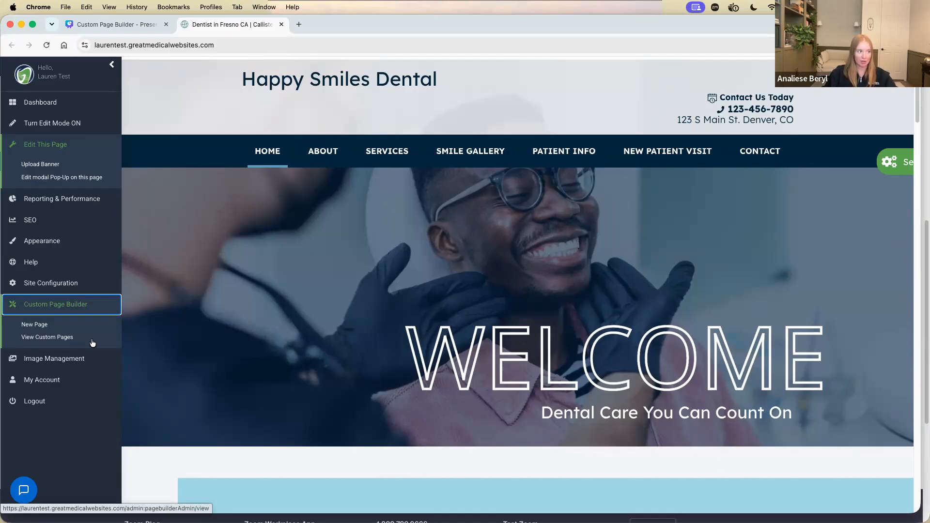
Start a new custom page and set its page title to "Our Community"
left_click(33, 327)
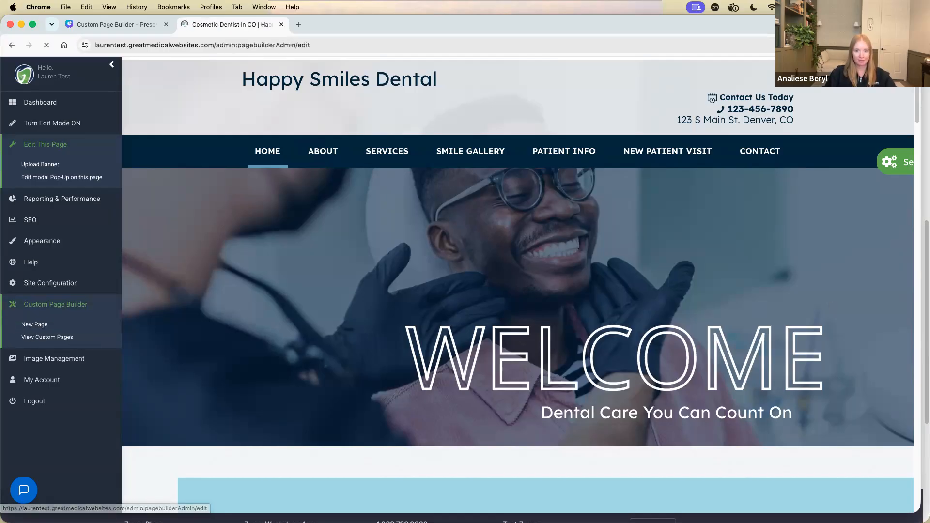
scroll(757, 327, "down", 3)
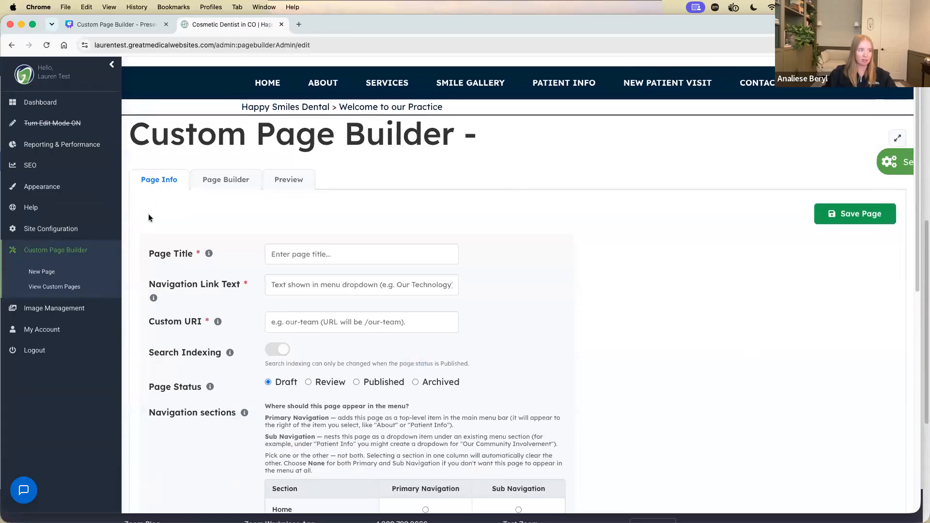
left_click(302, 255)
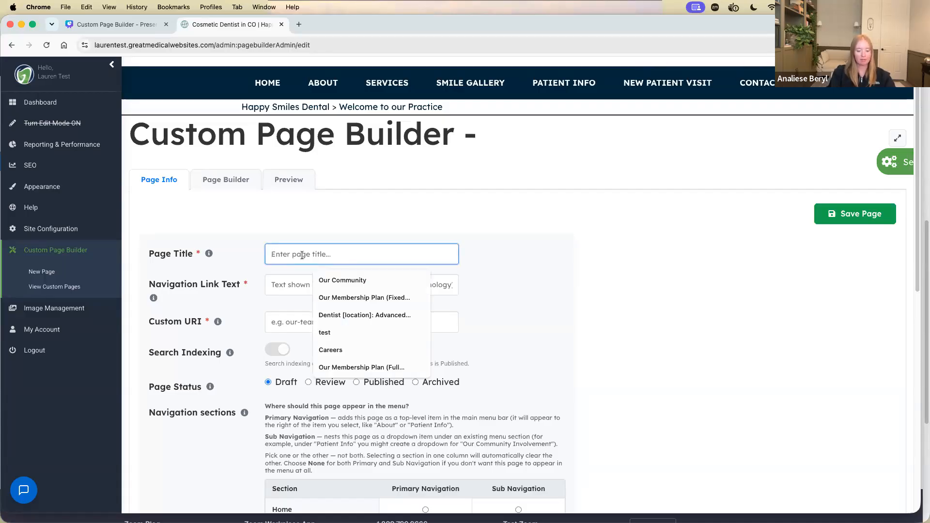
type("ou")
key("BackSpace")
key("BackSpace")
type("O")
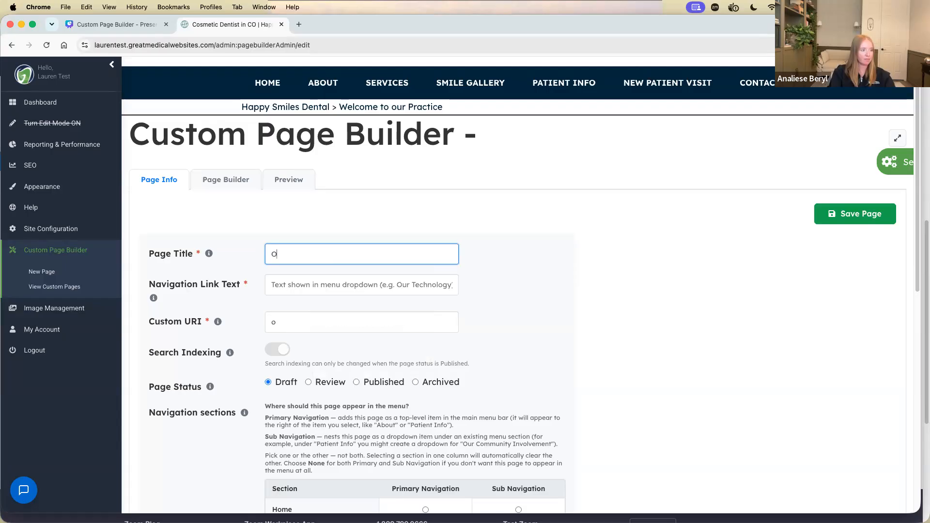
type("ur Community")
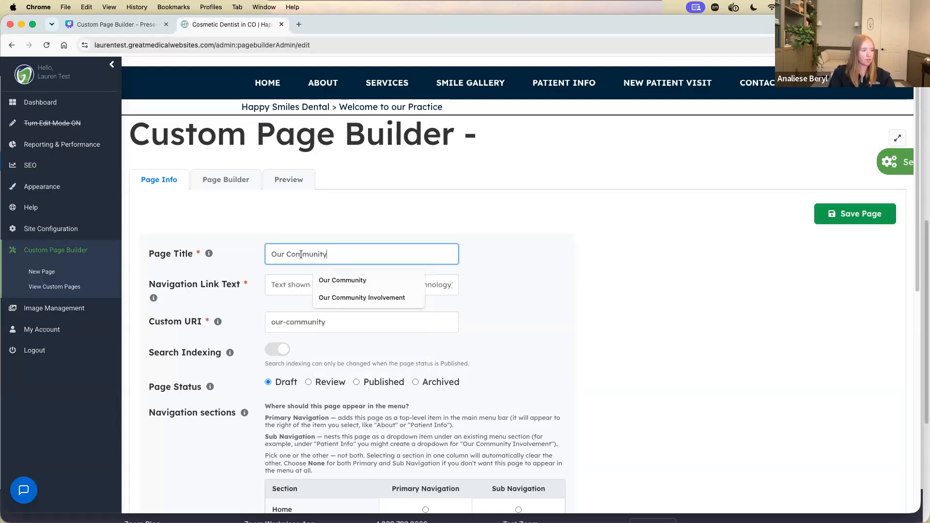
Set the page's navigation link text to "Our Community"
left_click(272, 280)
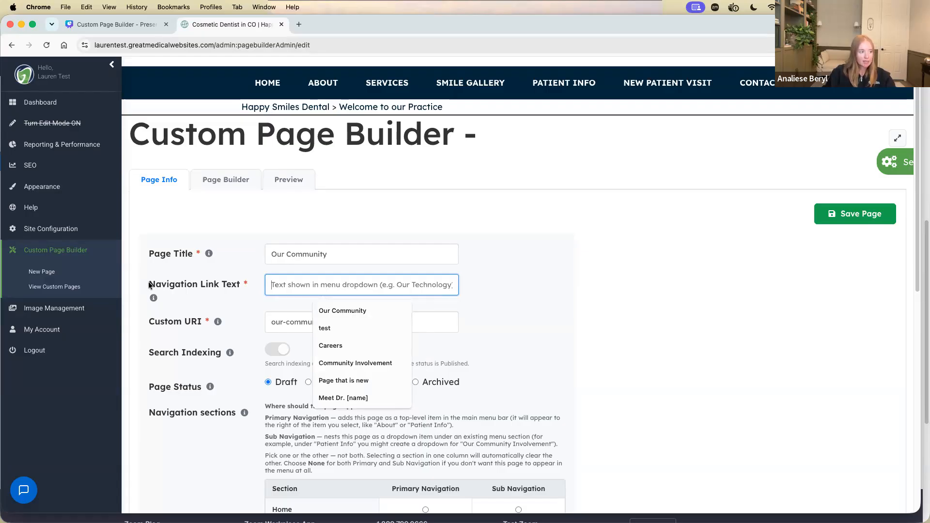
left_click(415, 269)
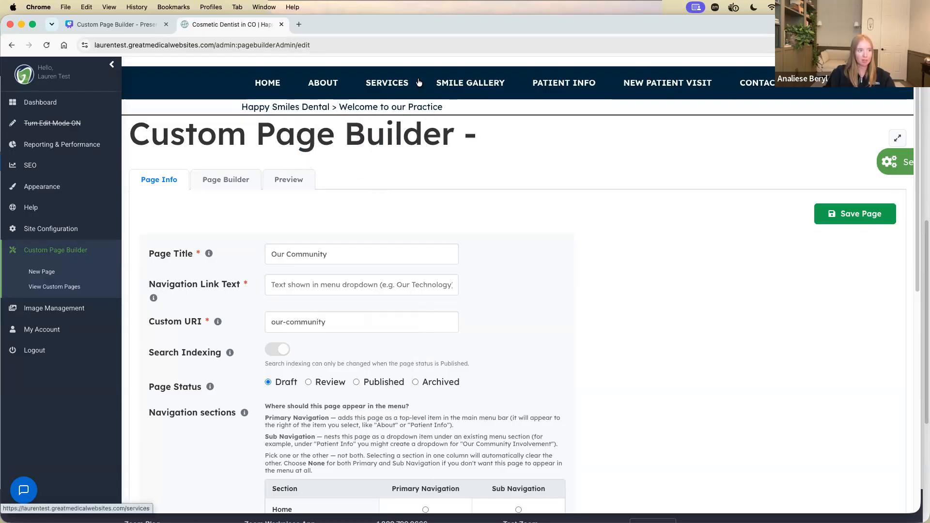
mouse_move(318, 103)
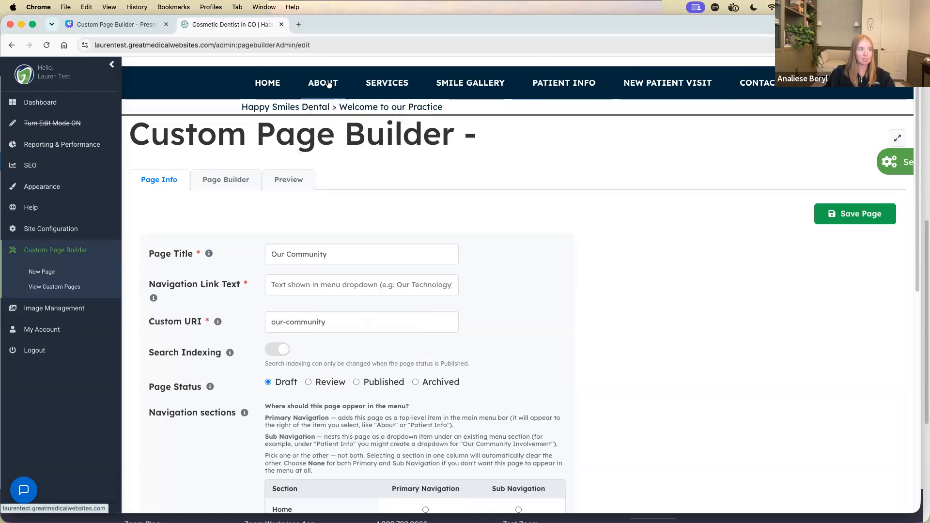
left_click(305, 281)
type("Our Community")
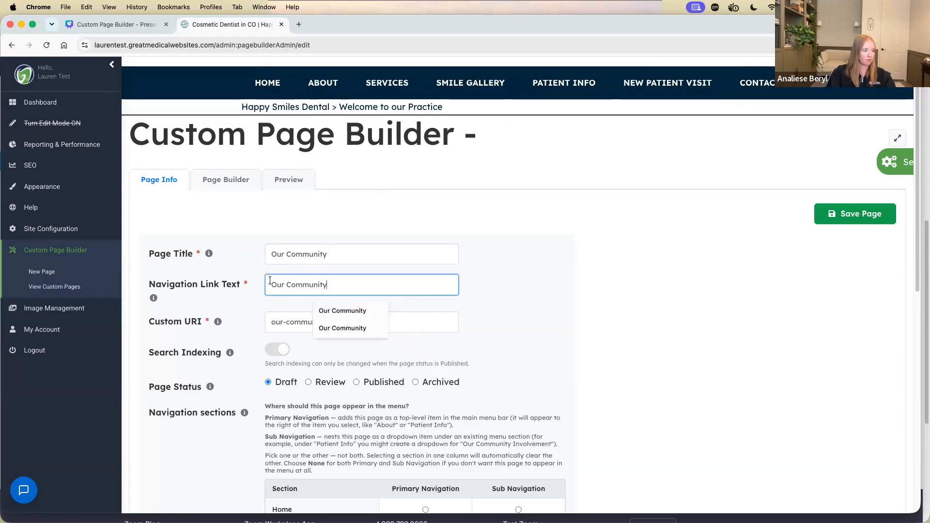
left_click(229, 293)
scroll(241, 304, "down", 2)
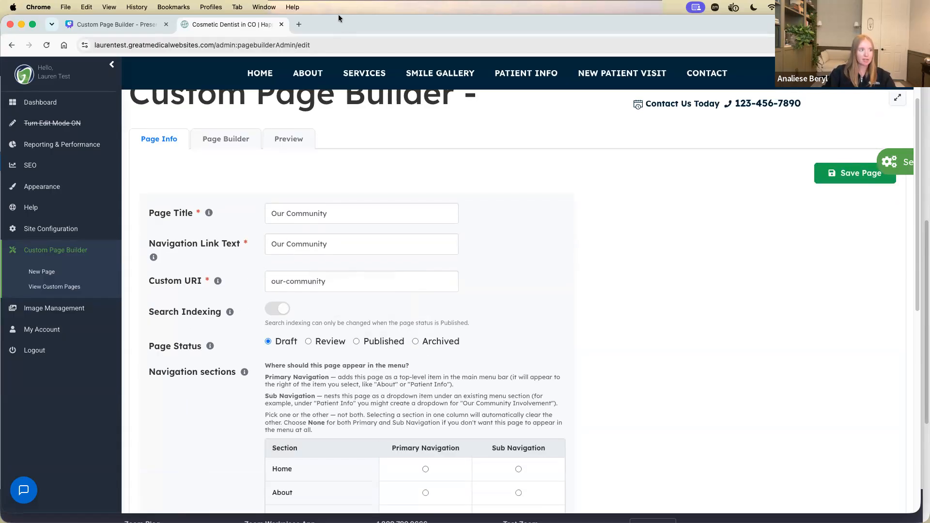
left_click_drag(310, 44, 215, 44)
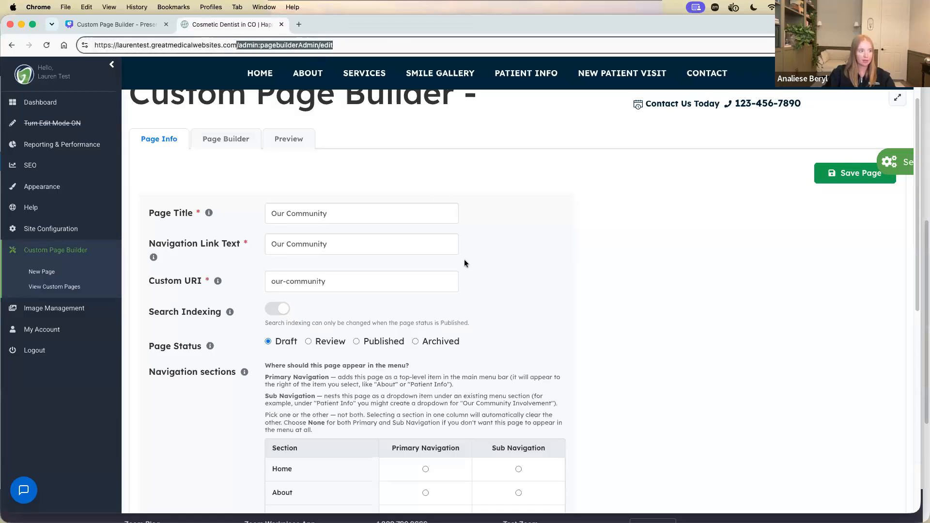
left_click(406, 282)
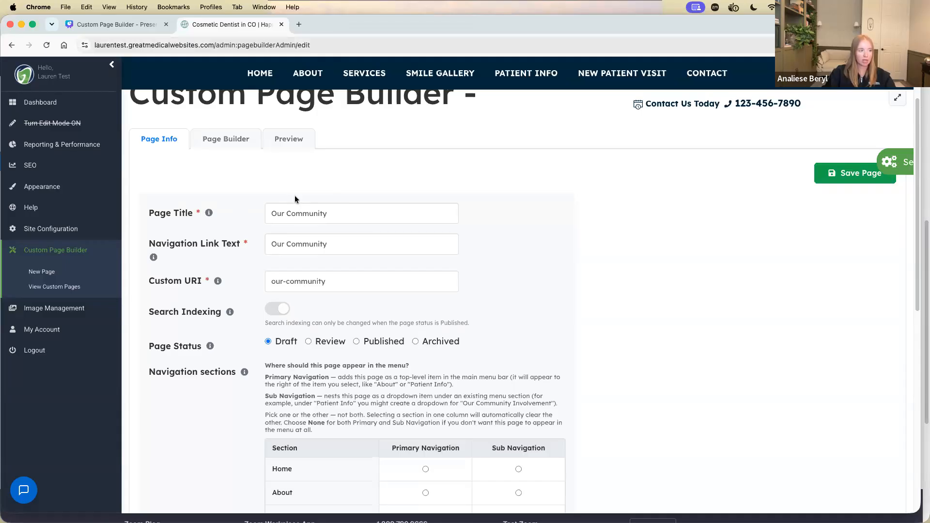
left_click(362, 281)
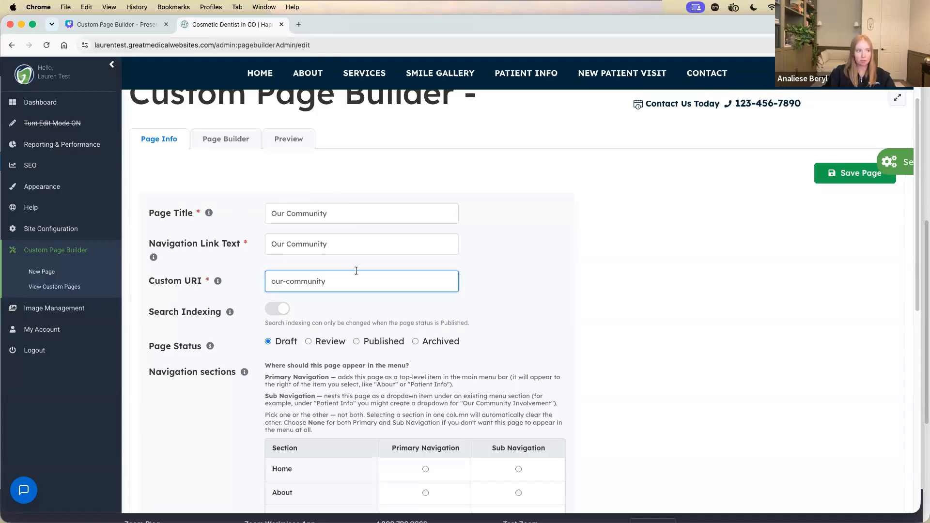
Set the page status to Published
scroll(243, 318, "down", 5)
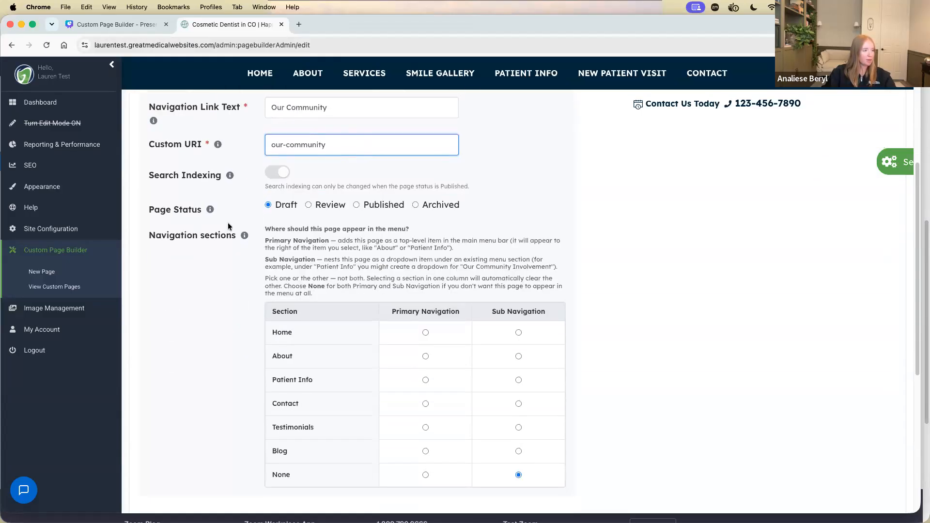
scroll(227, 226, "up", 2)
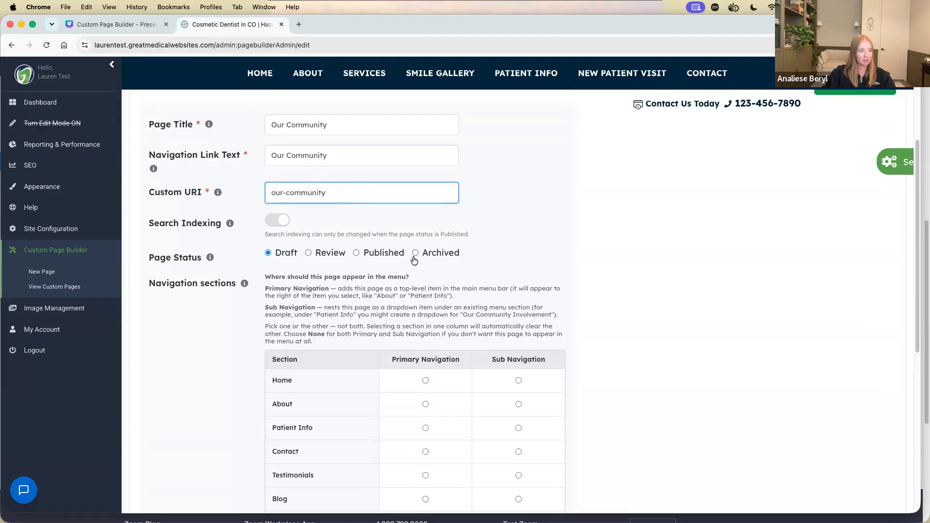
left_click(392, 254)
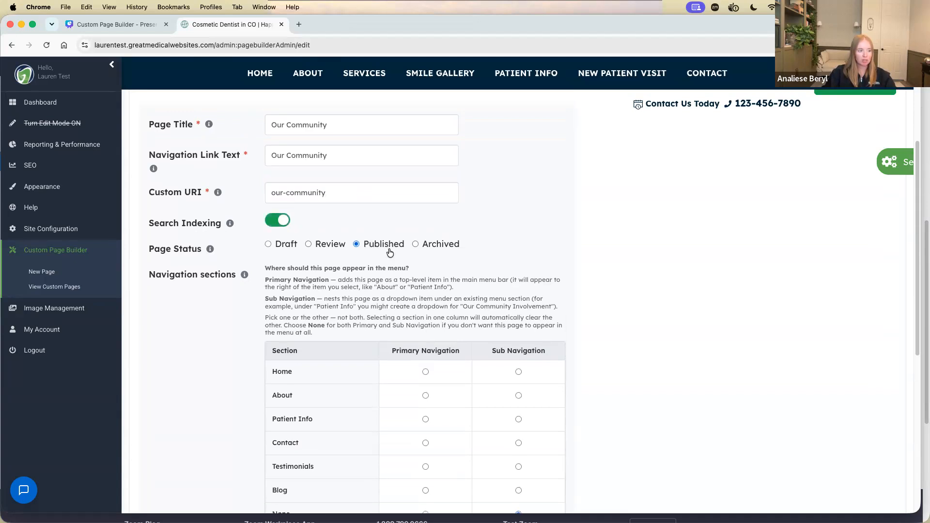
scroll(309, 257, "up", 2)
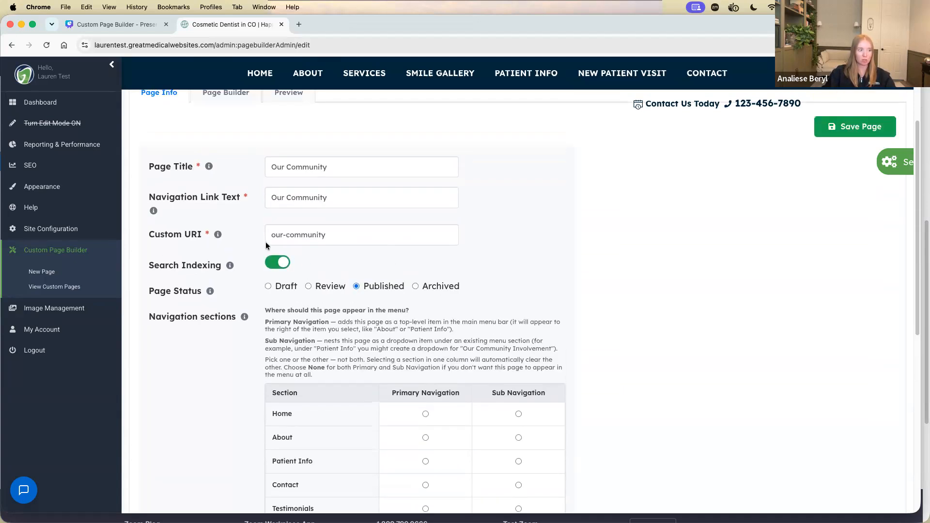
left_click(277, 263)
left_click(276, 264)
left_click(284, 265)
left_click(284, 264)
Place the page beside About in the primary navigation, with sub navigation left at None, and save the page
scroll(582, 284, "down", 3)
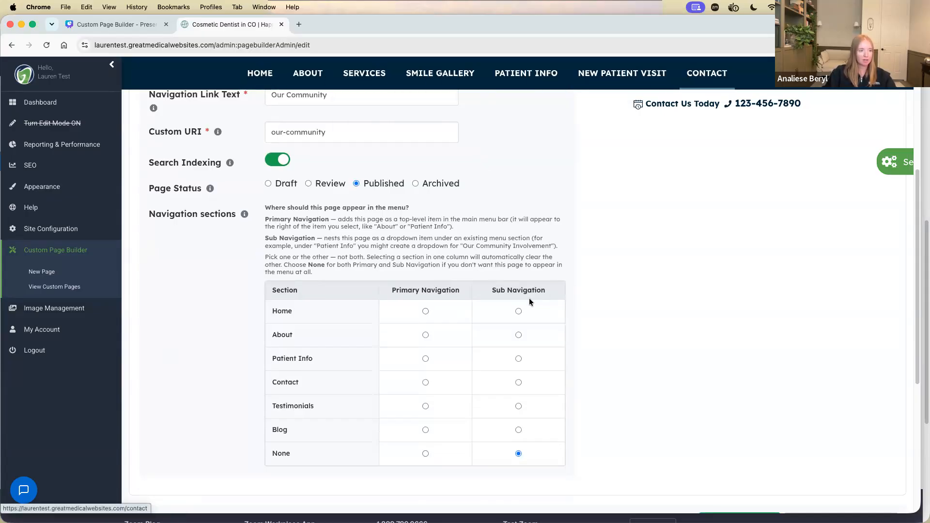
mouse_move(308, 74)
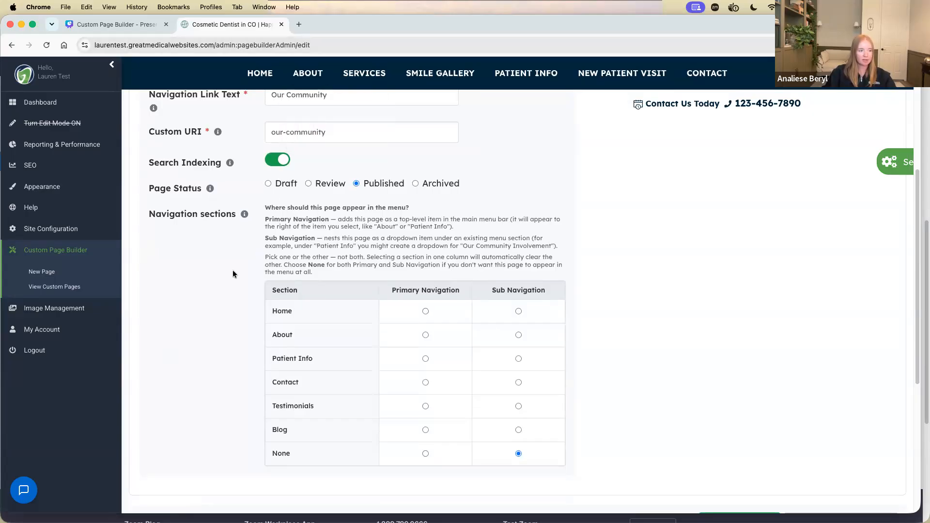
scroll(375, 302, "down", 1)
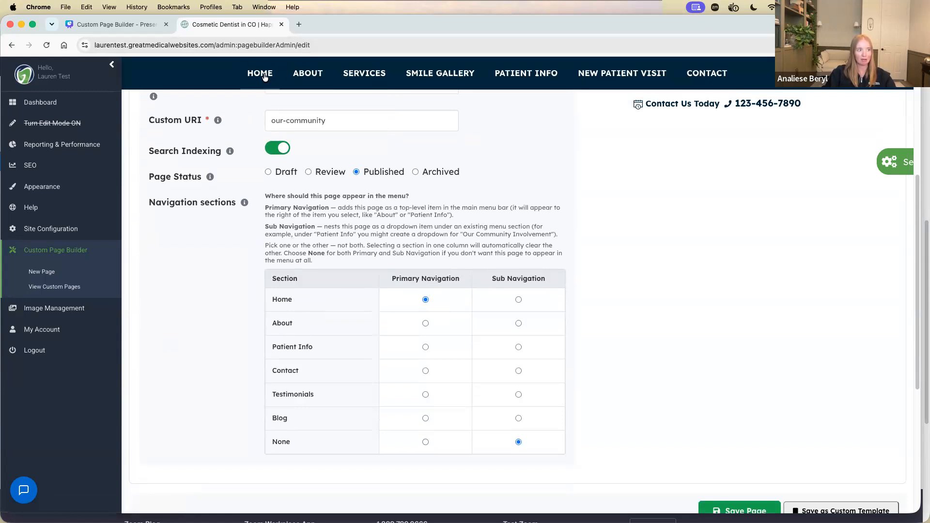
left_click(425, 324)
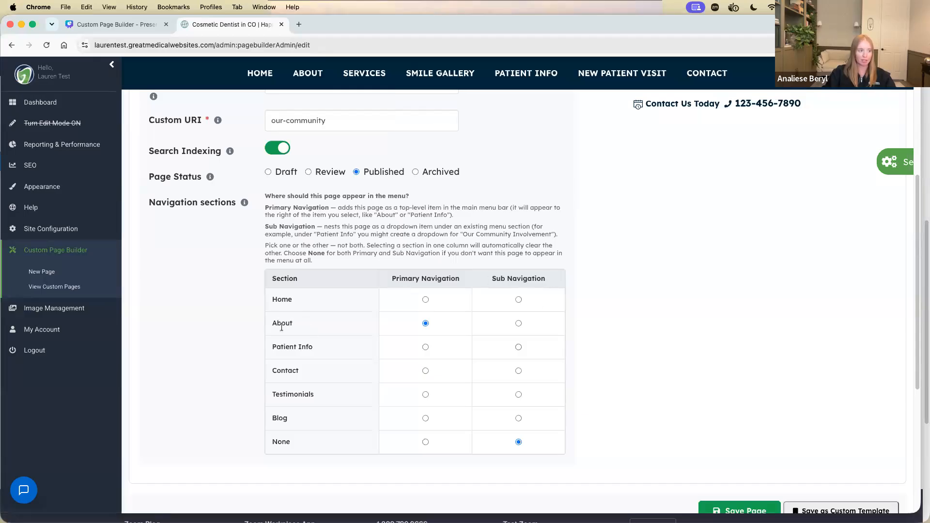
left_click(519, 324)
left_click(426, 324)
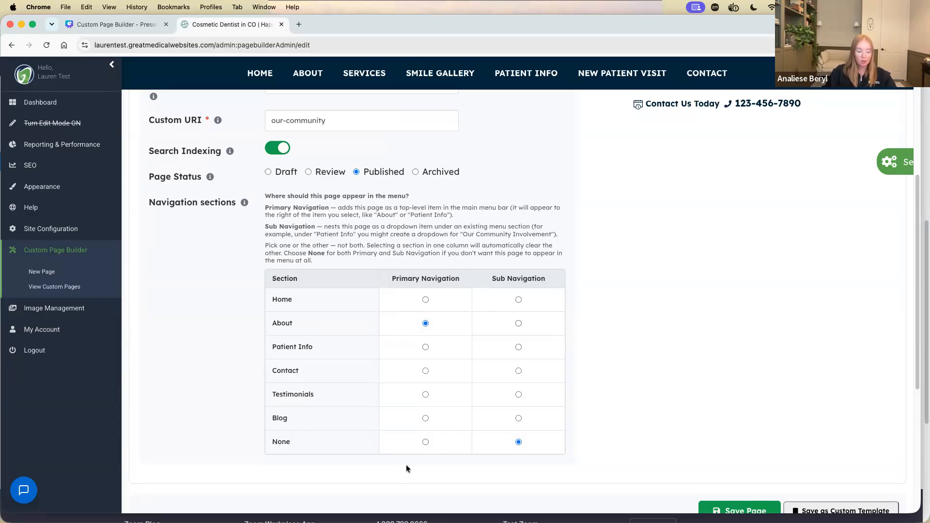
left_click(426, 443)
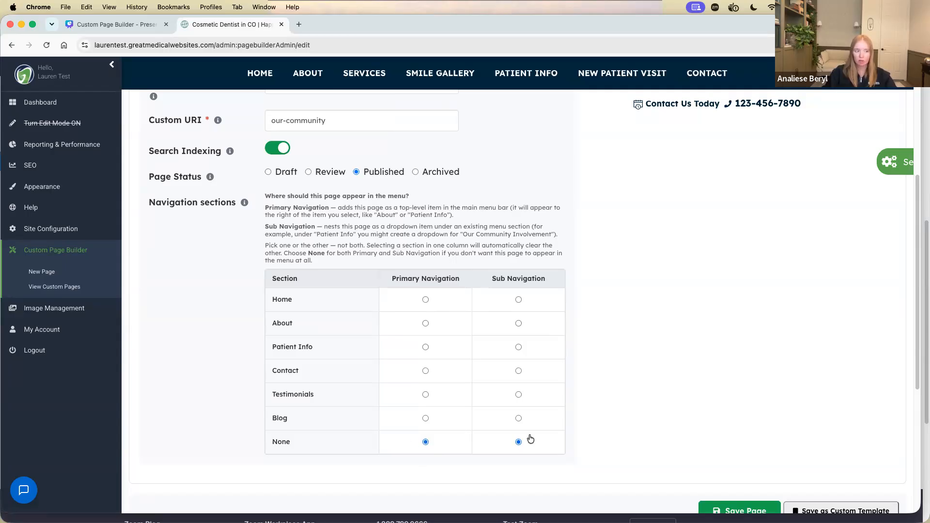
left_click(426, 323)
scroll(754, 400, "down", 3)
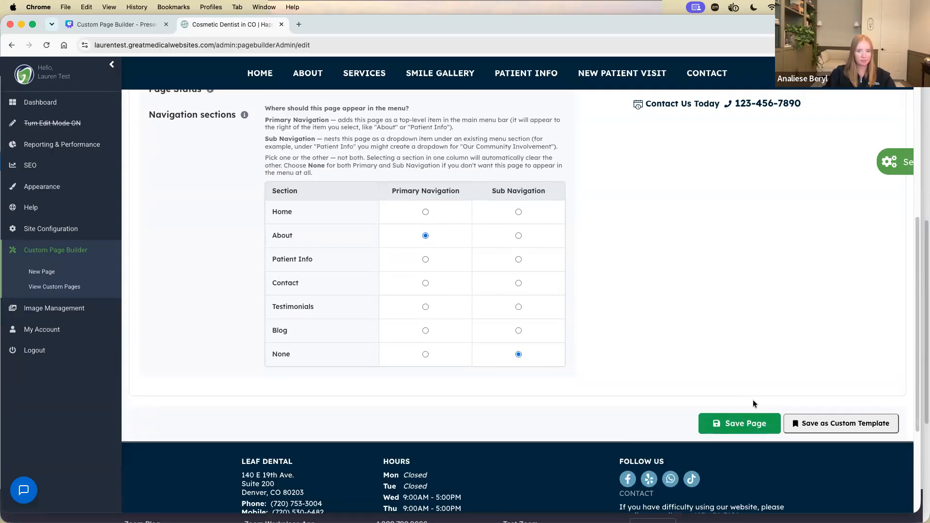
left_click(737, 421)
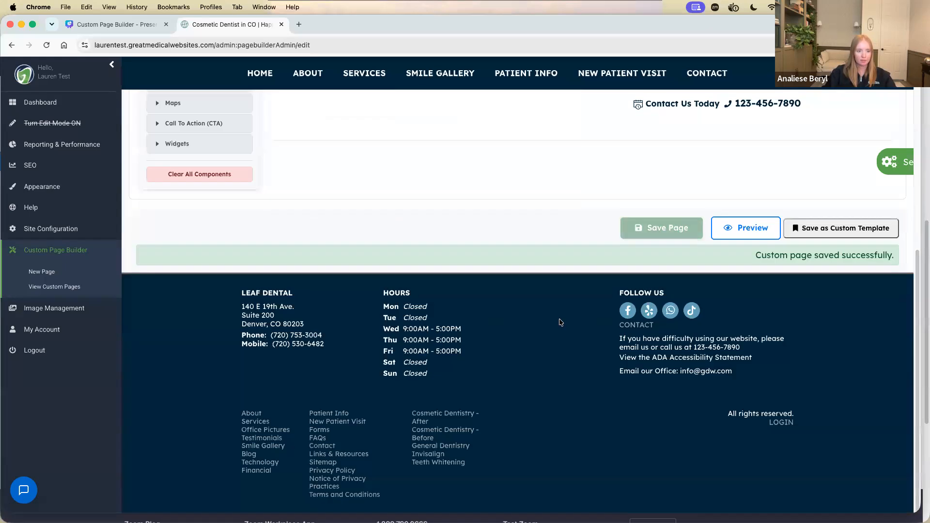
Examine the available page component categories, including the fixed-width page templates
scroll(540, 326, "down", 1)
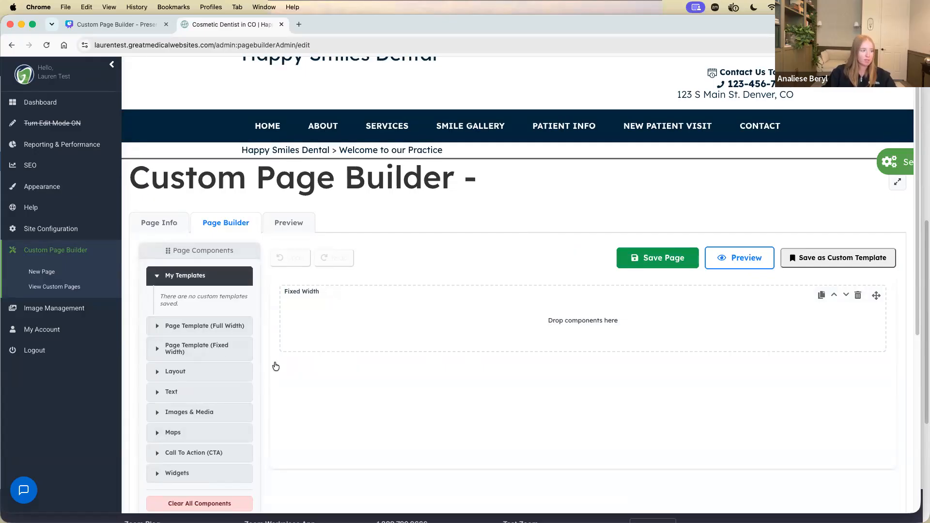
left_click(220, 348)
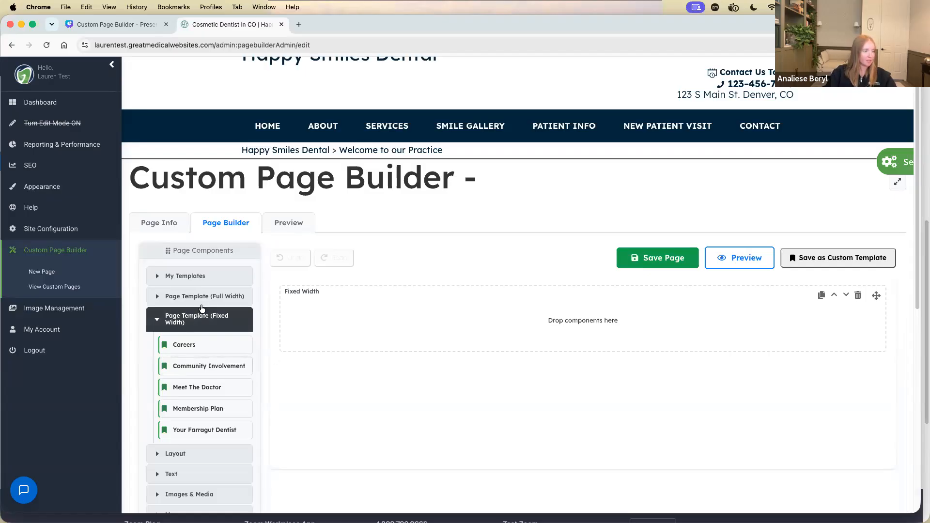
left_click(198, 318)
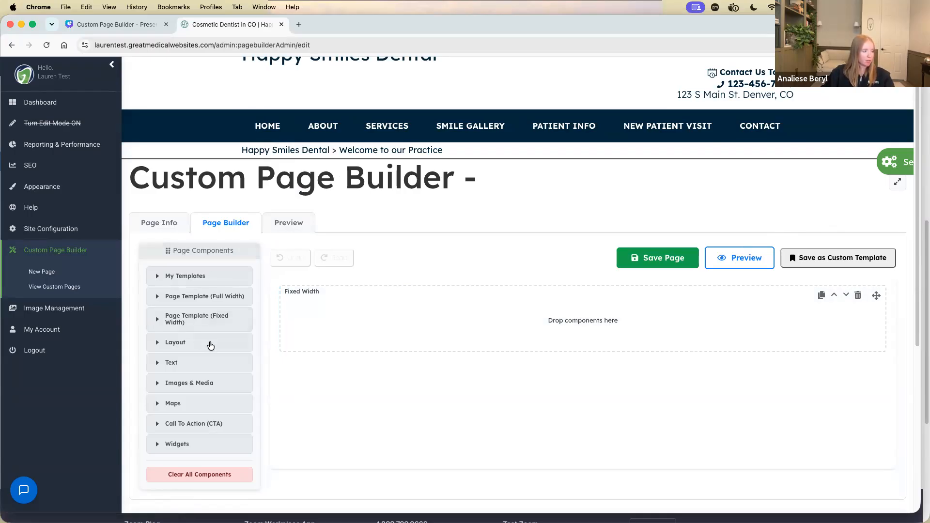
left_click(169, 348)
scroll(209, 342, "down", 2)
left_click(184, 294)
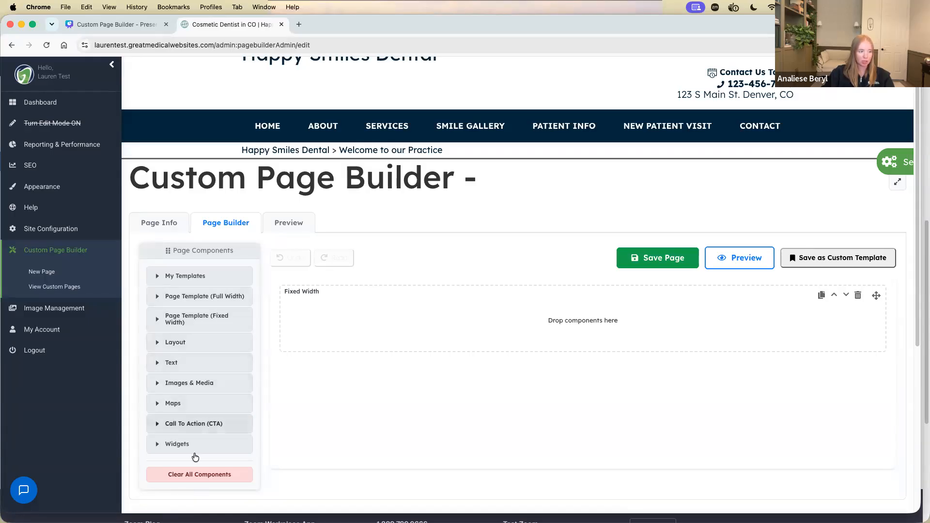
scroll(367, 360, "down", 1)
scroll(367, 360, "down", 4)
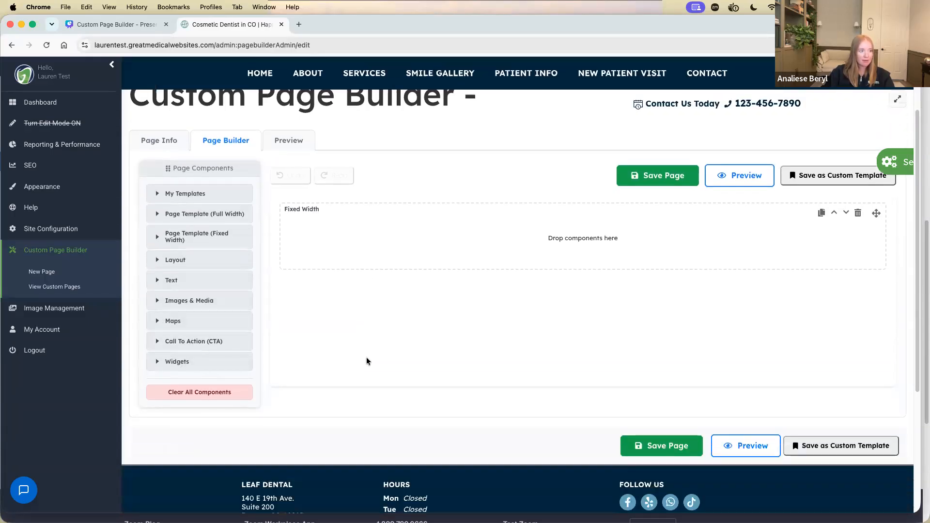
Add a "1/2 text - Image R" layout inside the page's Fixed Width container
left_click(203, 261)
scroll(208, 328, "down", 1)
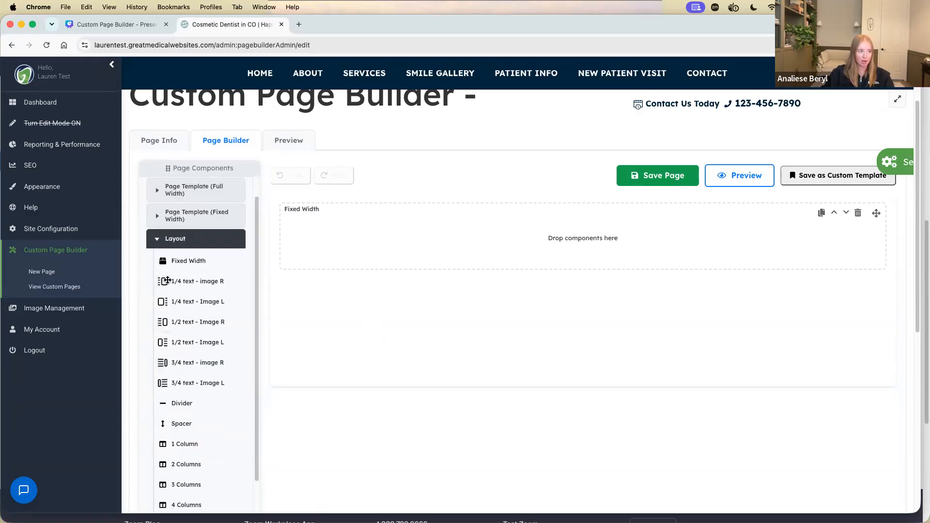
left_click_drag(197, 325, 434, 246)
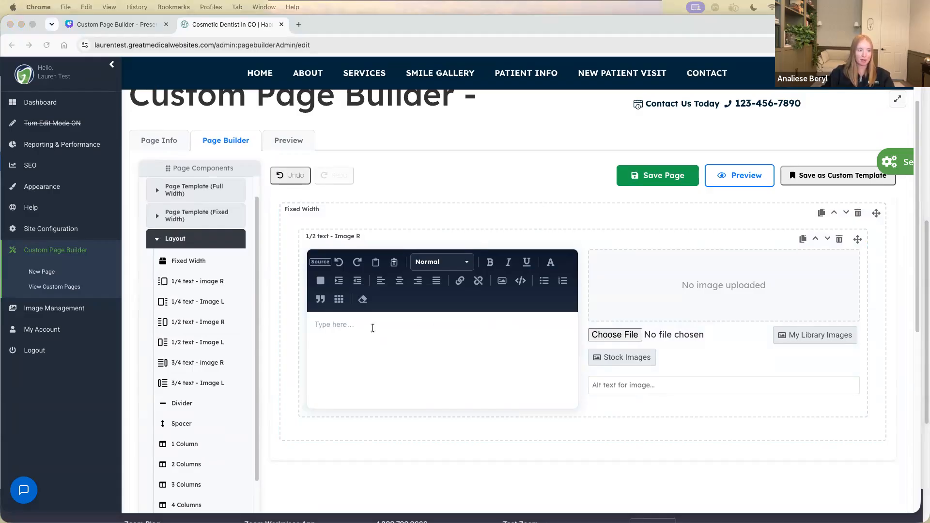
Paste the community copy starting with "Proud to Give Back to the Denver Community" into the layout's text area
left_click(368, 327)
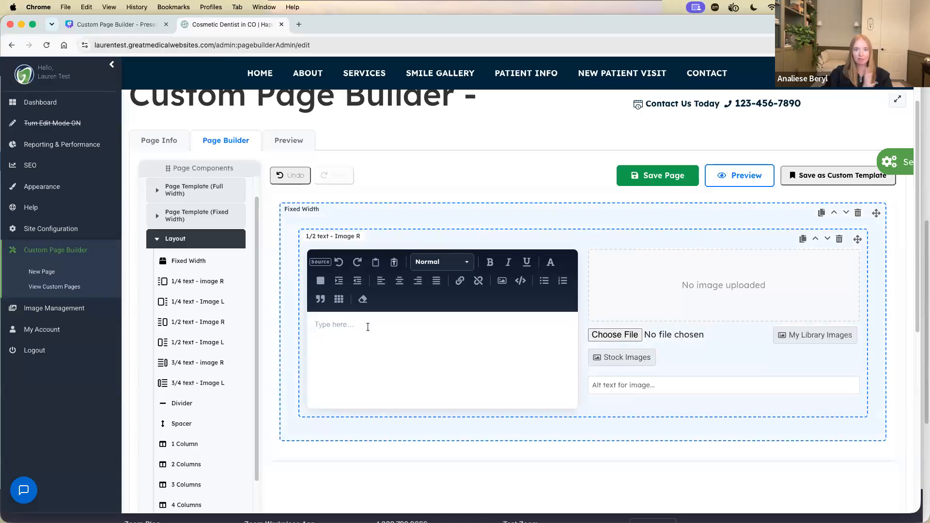
left_click(394, 262)
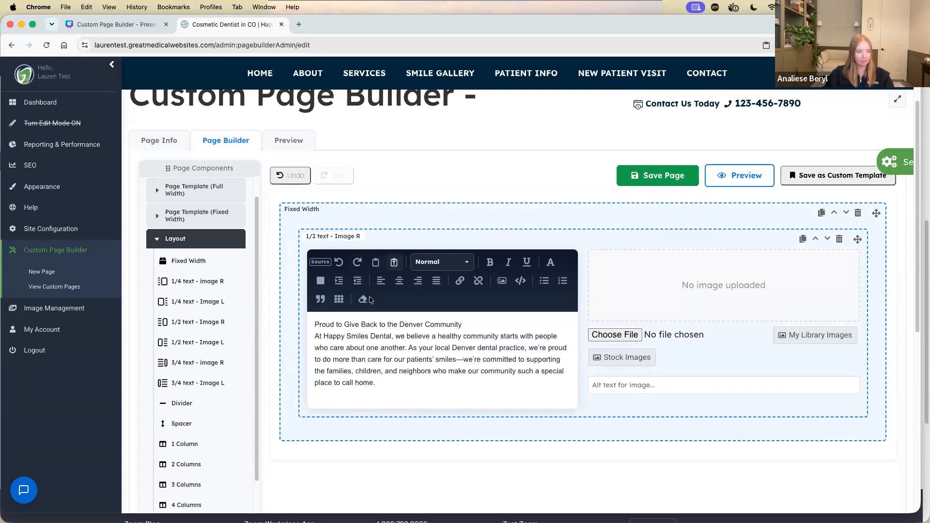
Format the title line "Proud to Give Back to the Denver Community" in the layout's text as Heading 2
triple_click(354, 322)
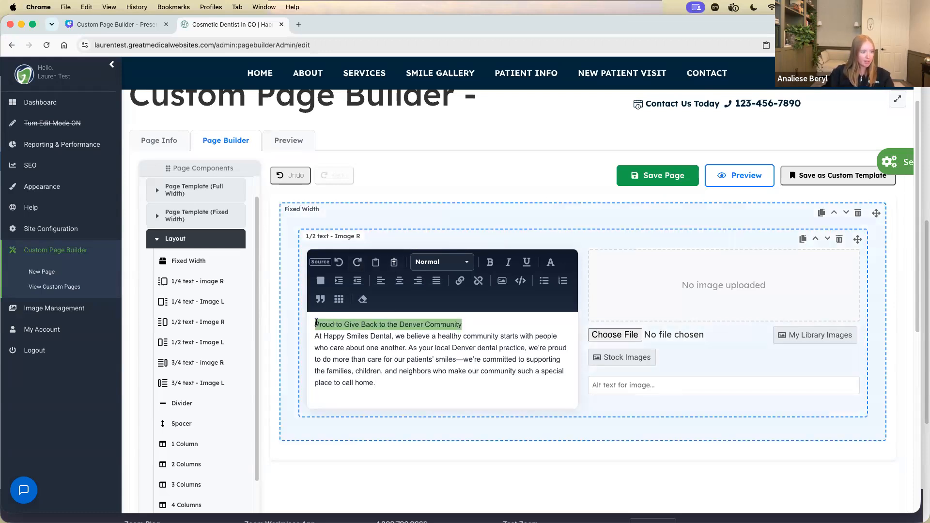
left_click(449, 263)
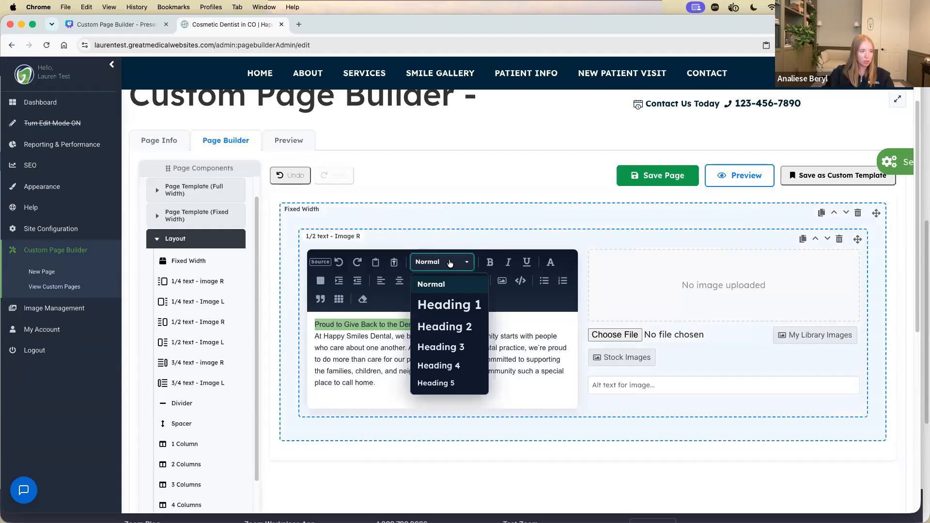
left_click(360, 323)
triple_click(360, 323)
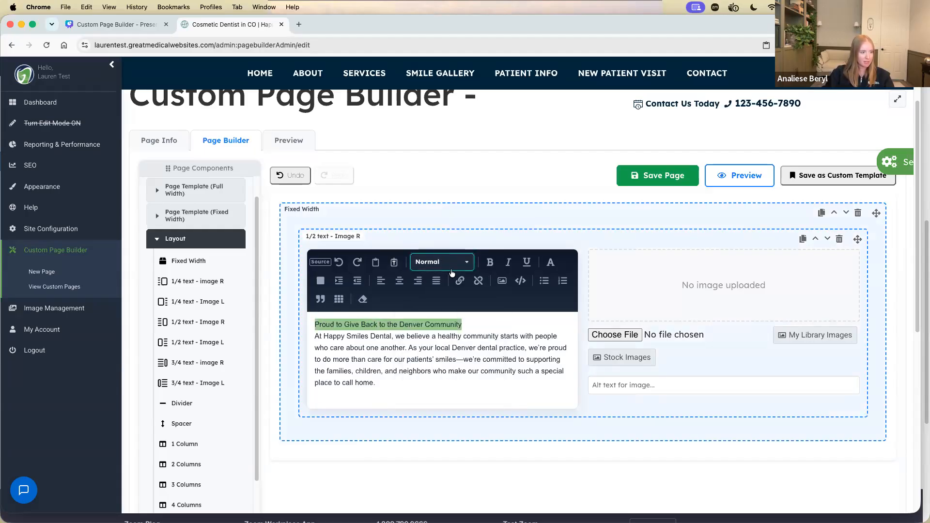
left_click(439, 262)
left_click(434, 327)
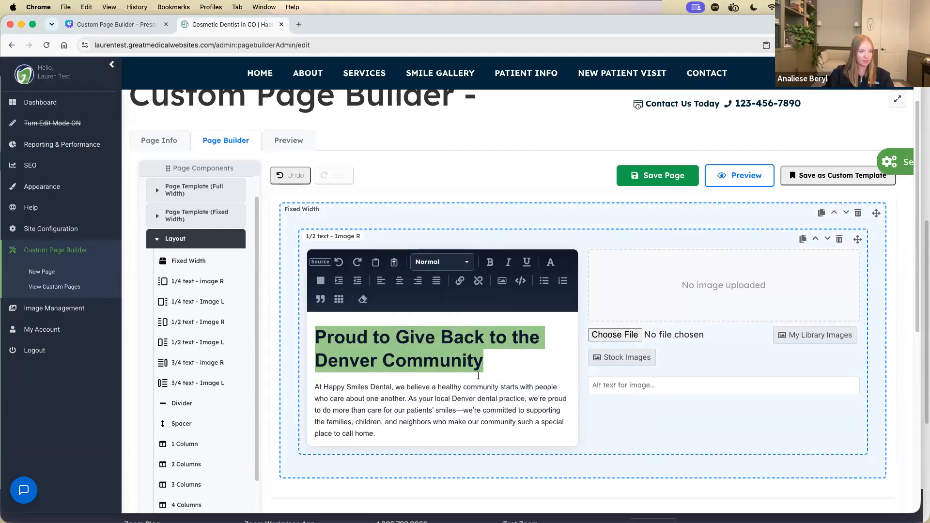
left_click(415, 440)
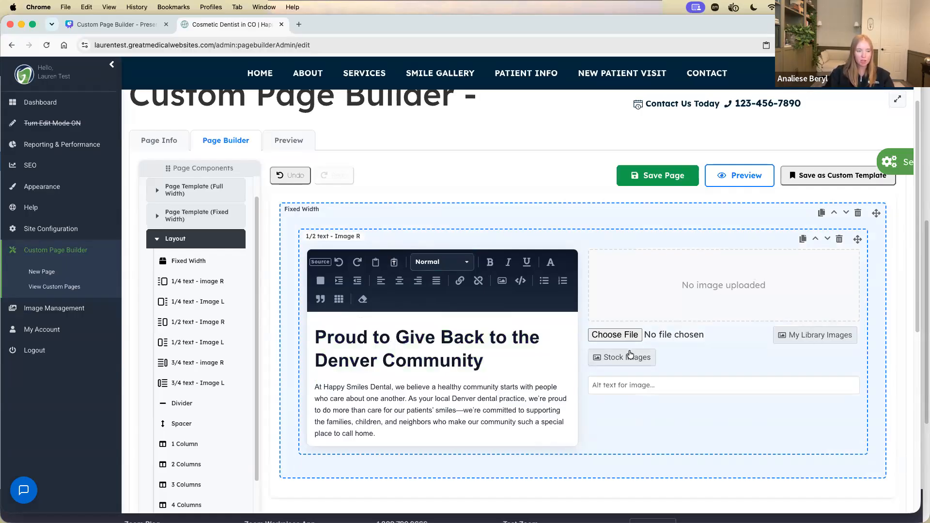
Fill the layout's image area with the stock image a-woman-outdoors-with-phone.jpg, applying the default full-frame crop
left_click(607, 334)
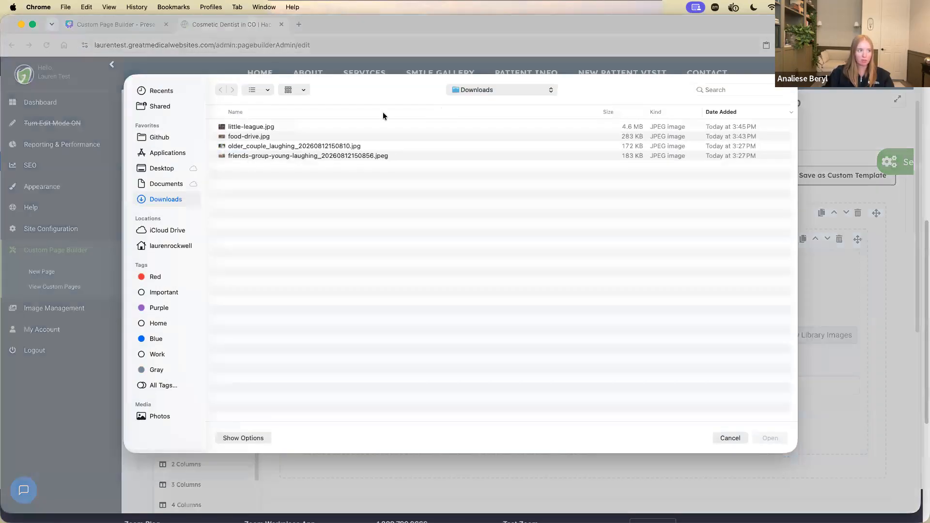
left_click(730, 429)
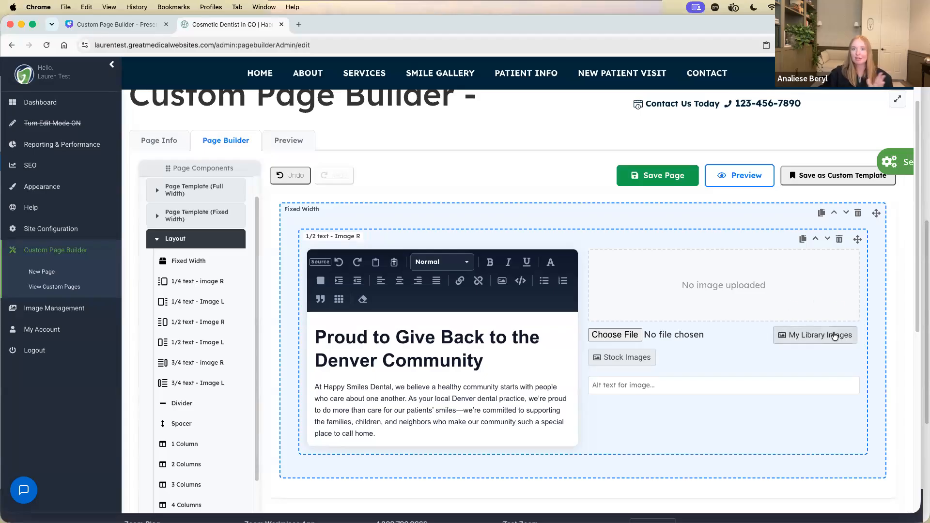
left_click(620, 359)
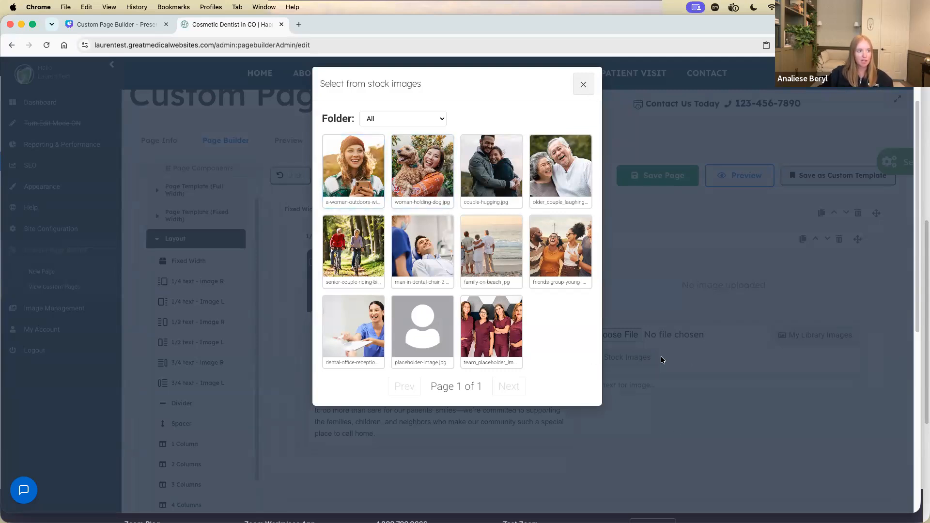
left_click(401, 118)
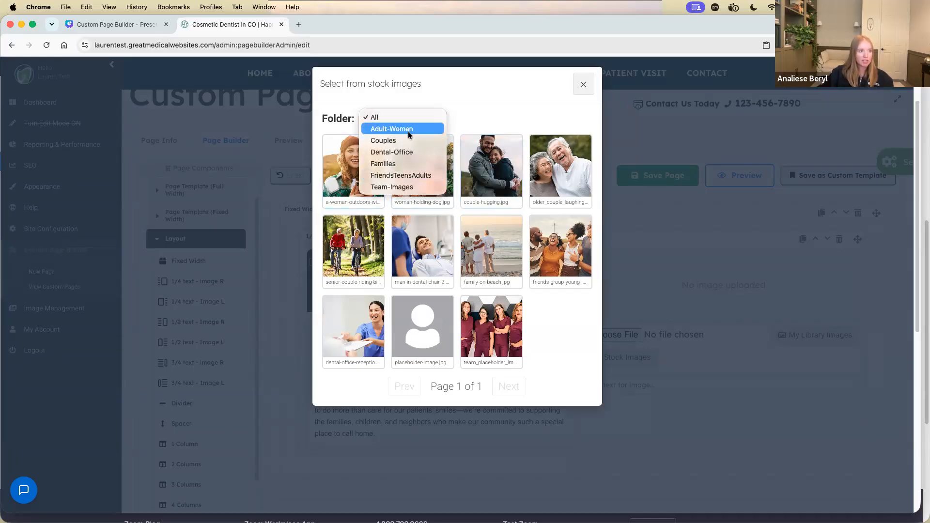
left_click(354, 167)
left_click(355, 167)
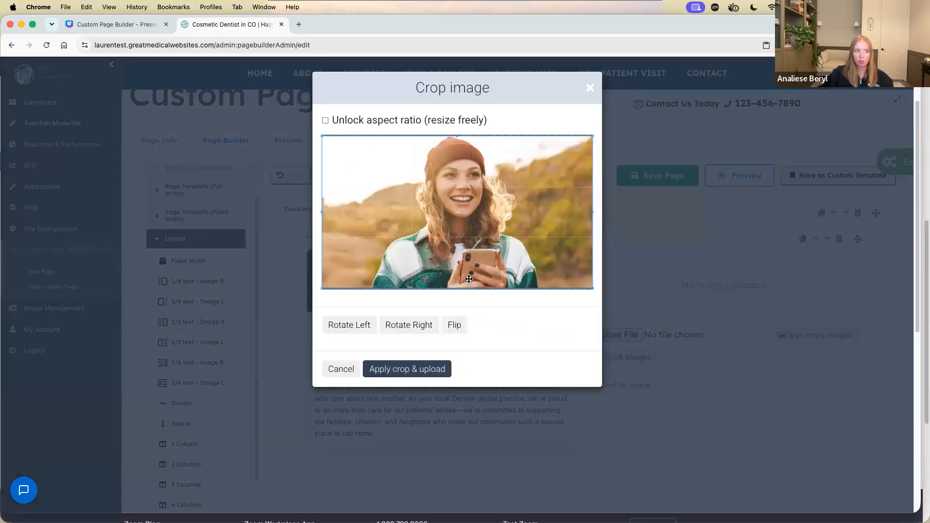
left_click(426, 372)
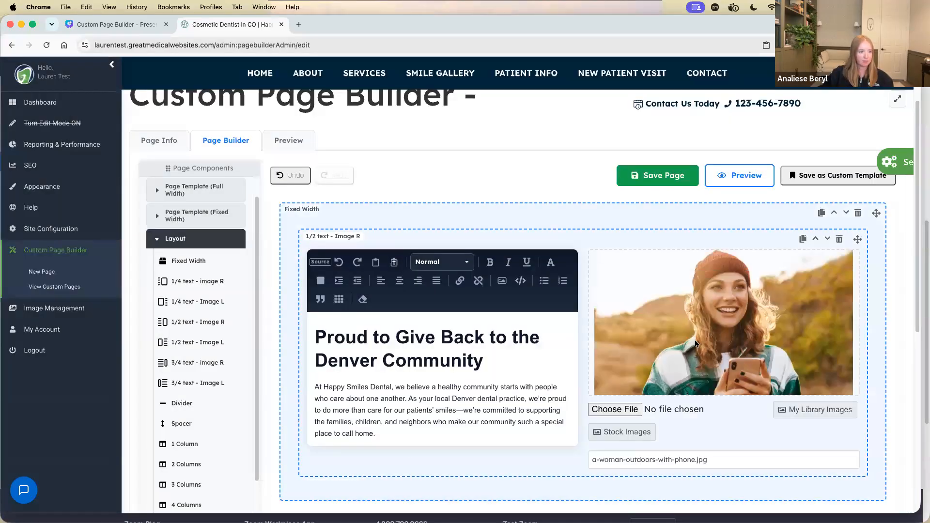
Add a Text component below the "1/2 text - Image R" layout, inside the Fixed Width container
scroll(695, 343, "down", 2)
scroll(695, 339, "down", 1)
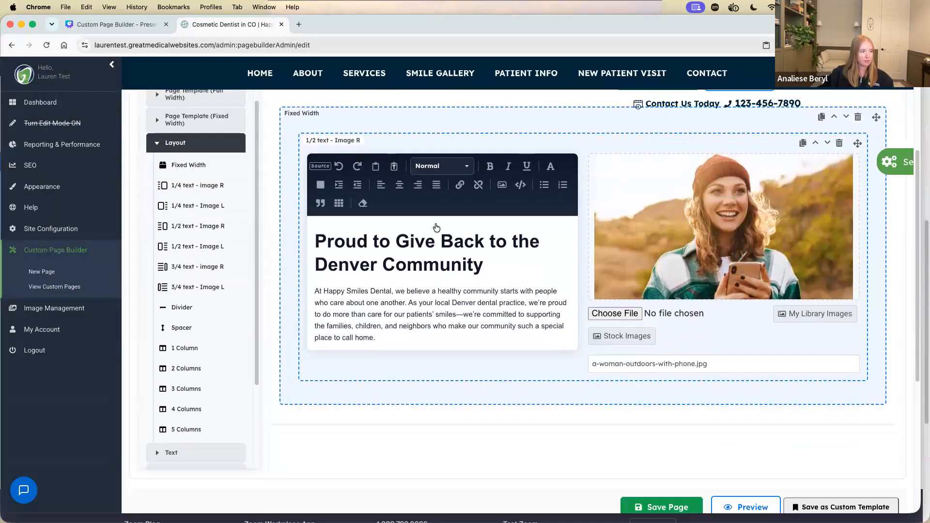
left_click(203, 147)
left_click(182, 216)
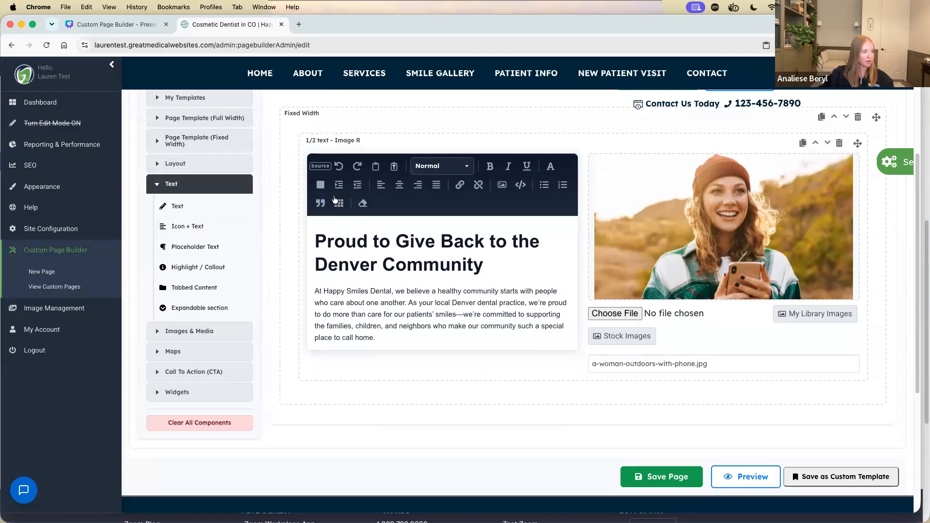
scroll(334, 198, "down", 5)
scroll(335, 199, "up", 5)
left_click_drag(176, 198, 475, 376)
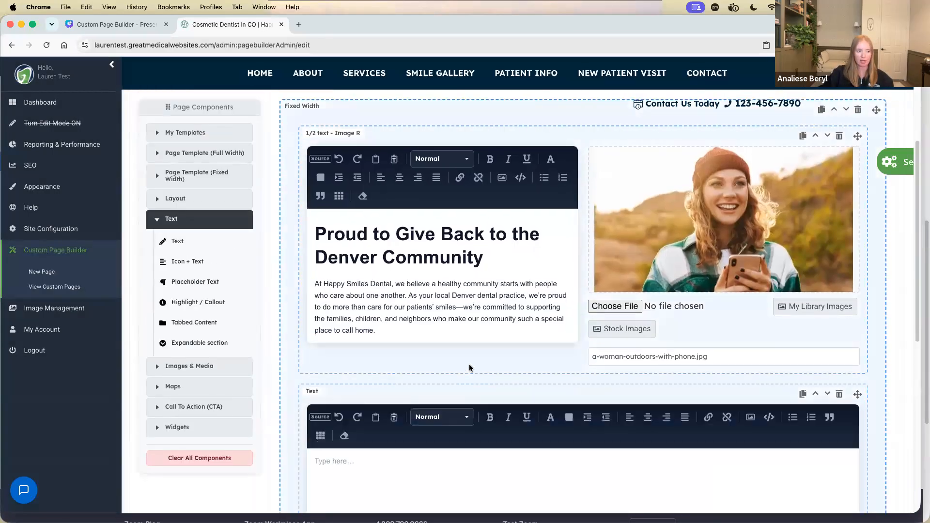
Paste the copy starting with "Giving Back Through Our Annual Food Drive" into the new Text component as plain text
scroll(469, 367, "down", 3)
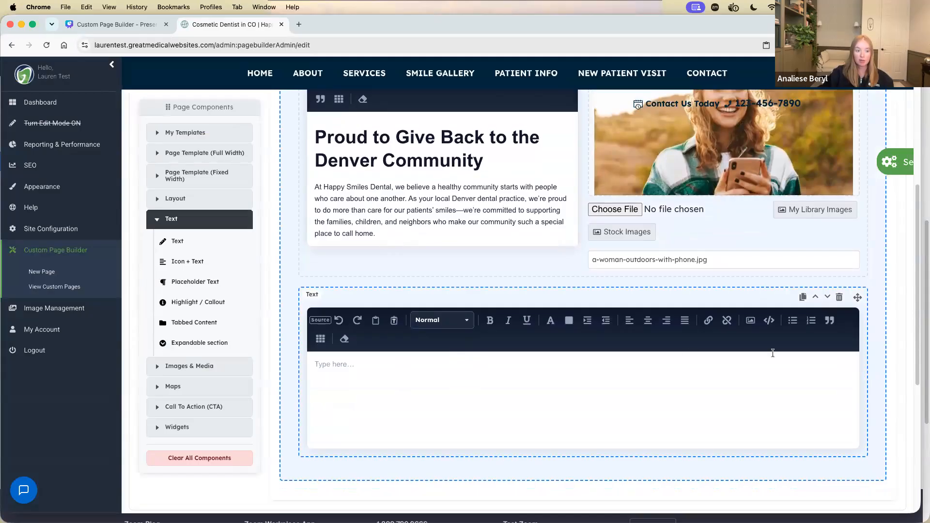
left_click(374, 352)
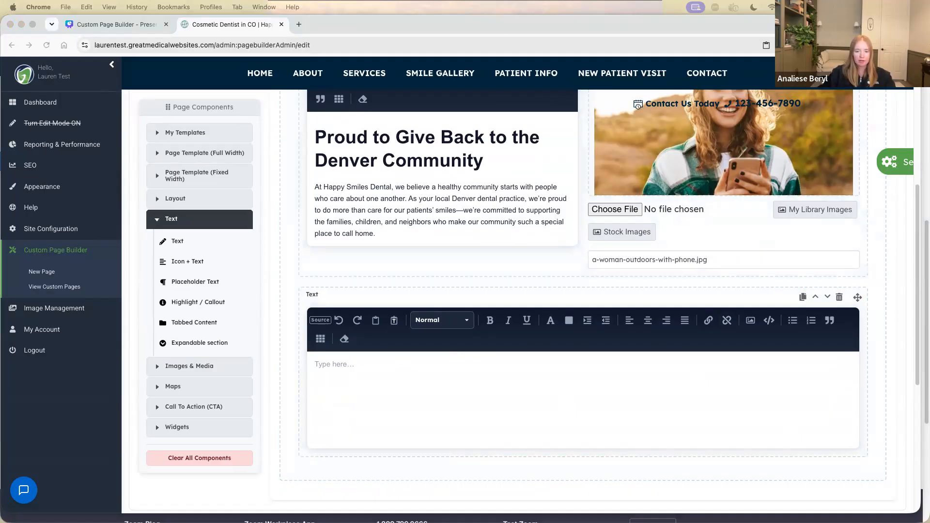
left_click(459, 401)
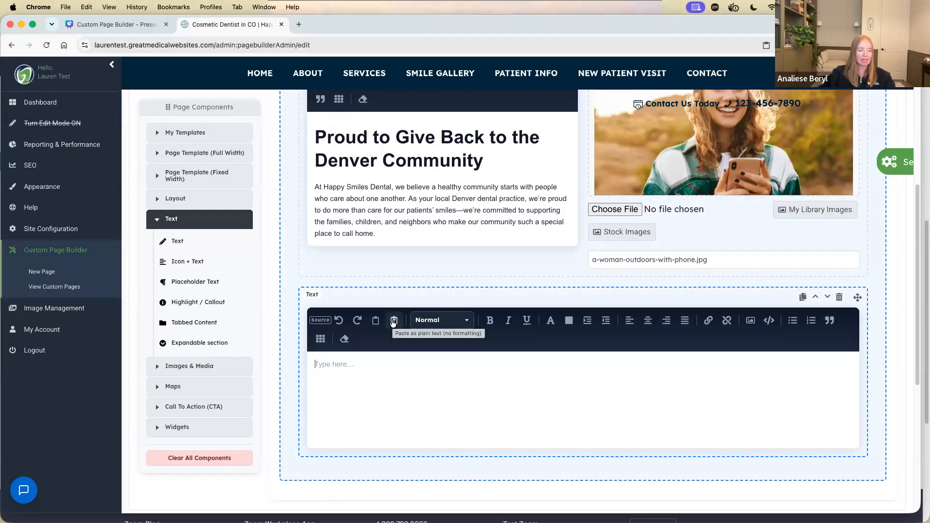
left_click(393, 321)
Format "Giving Back Through Our Annual Food Drive" and "Bringing the Community Together" in the Text component as Heading 2
left_click_drag(302, 365, 458, 364)
left_click(442, 320)
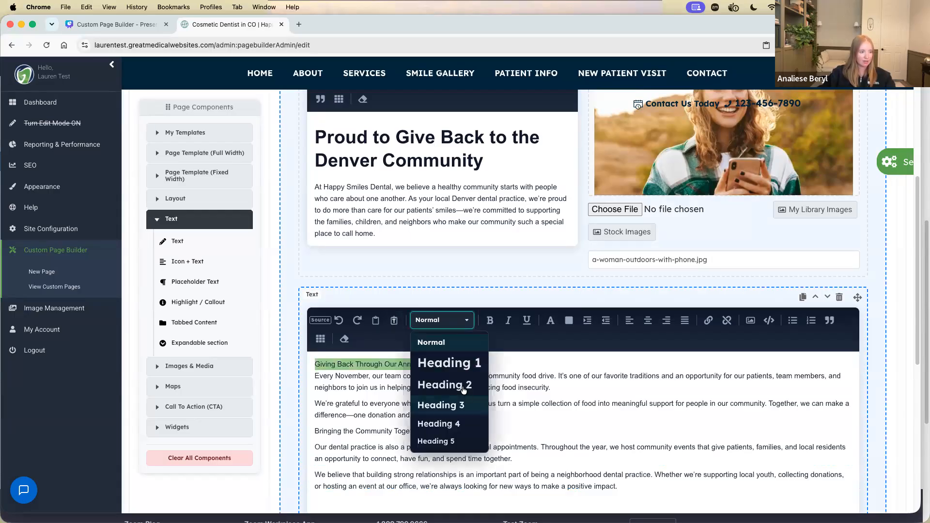
left_click(464, 389)
scroll(463, 389, "down", 2)
left_click_drag(315, 410, 422, 409)
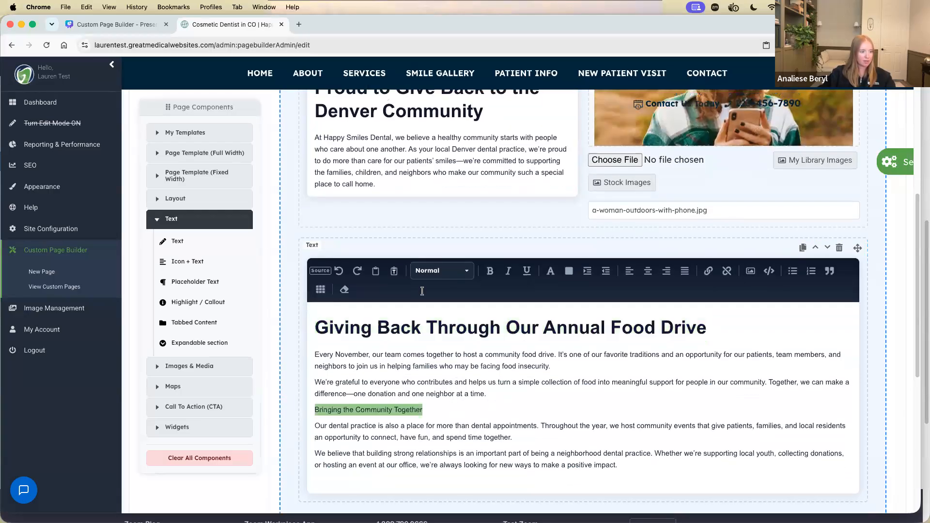
left_click(456, 337)
left_click(622, 418)
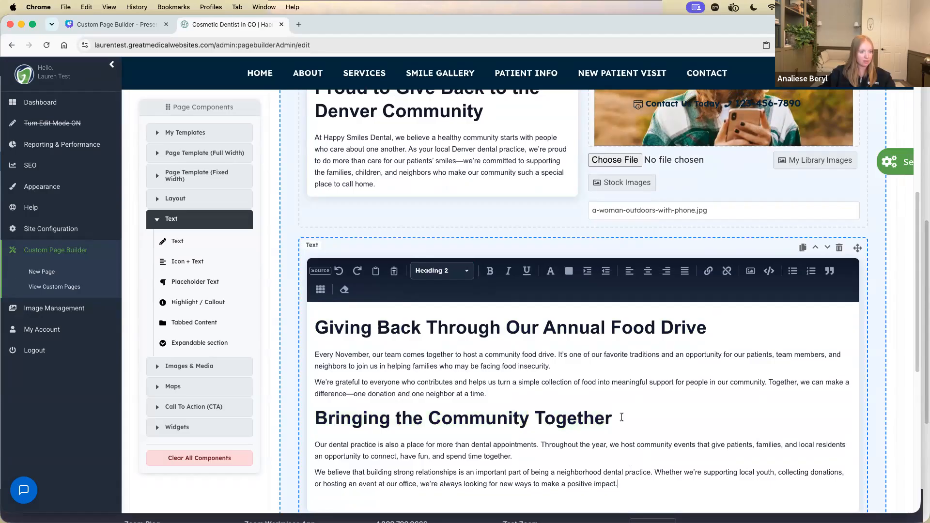
Review the unsaved page's text and image in the builder's built-in preview, and return to editing
scroll(620, 416, "up", 8)
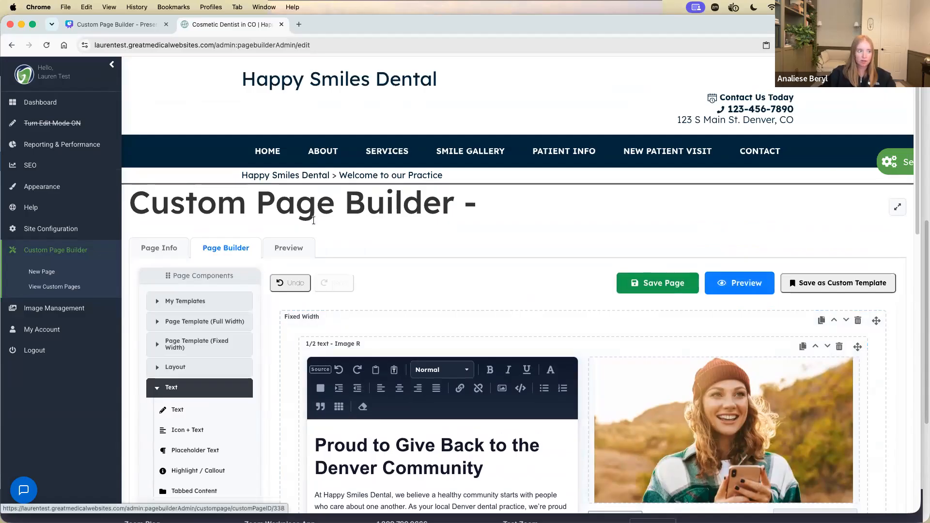
left_click(291, 249)
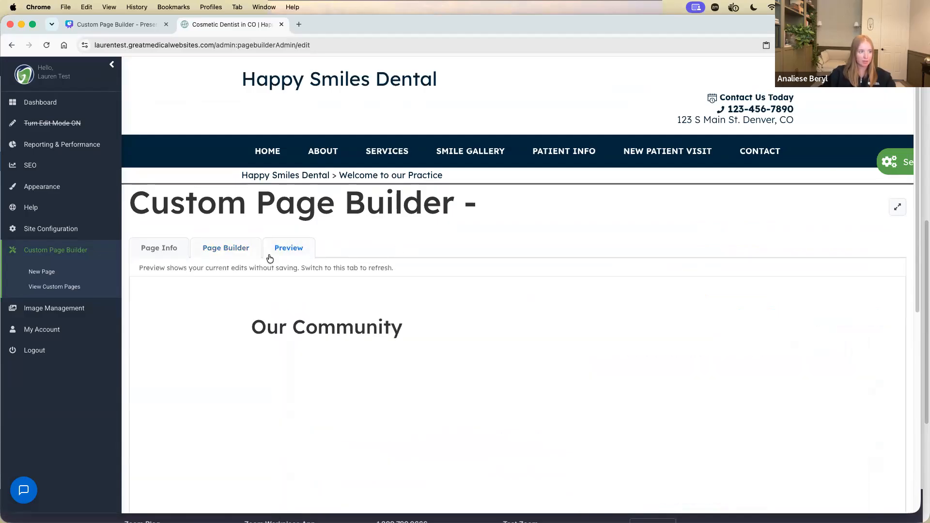
scroll(300, 262, "down", 1)
scroll(342, 291, "down", 1)
scroll(343, 292, "up", 1)
scroll(286, 298, "down", 4)
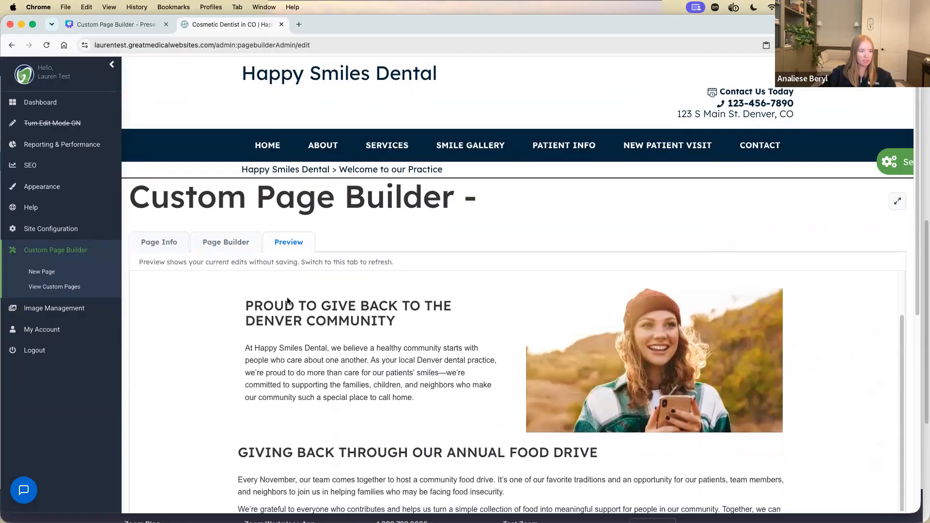
left_click(219, 248)
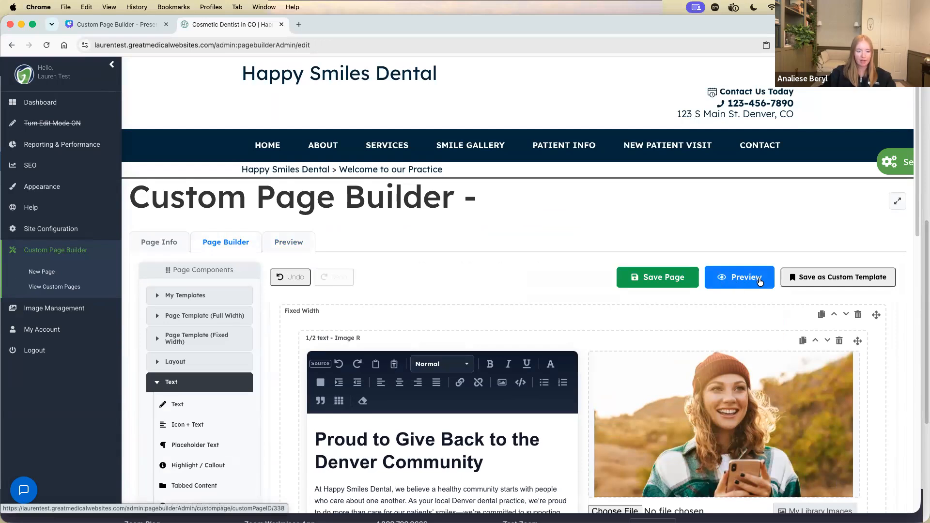
Save the page changes and review the full Our Community page as rendered on the site
left_click(739, 279)
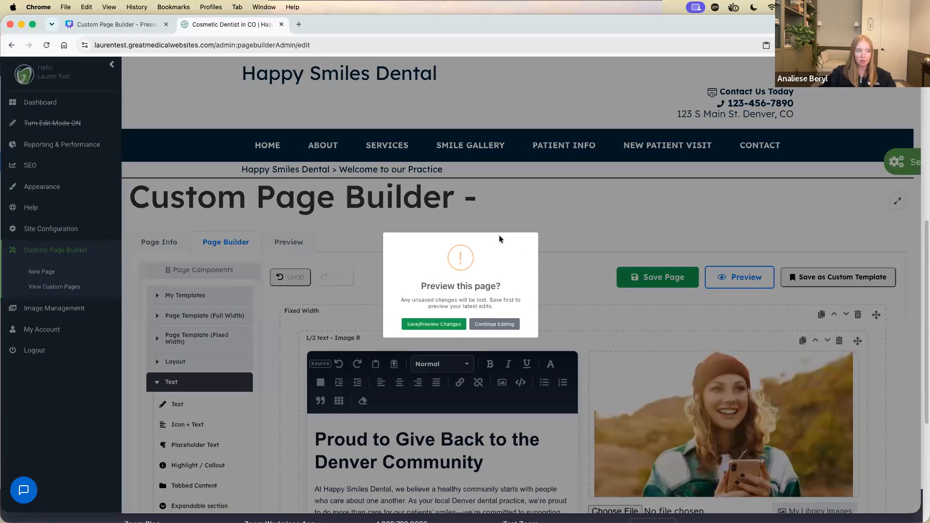
left_click(447, 326)
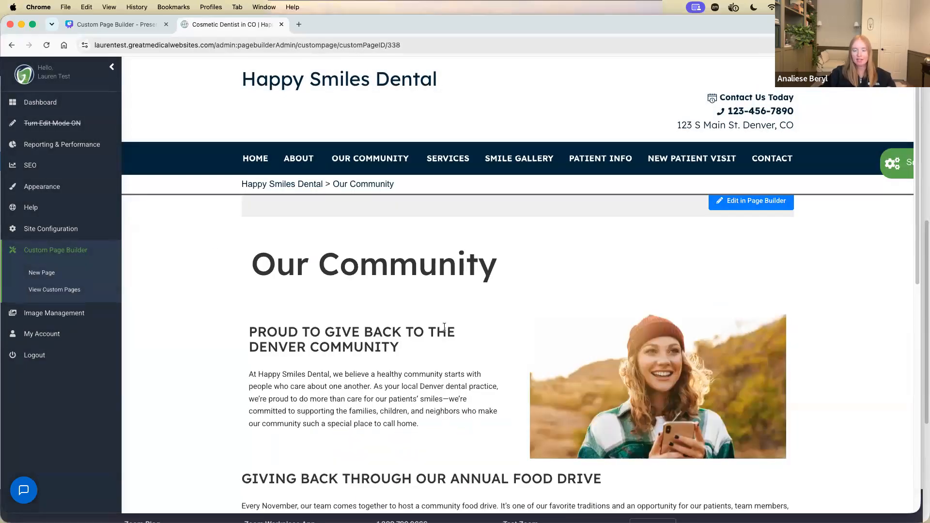
scroll(233, 308, "down", 5)
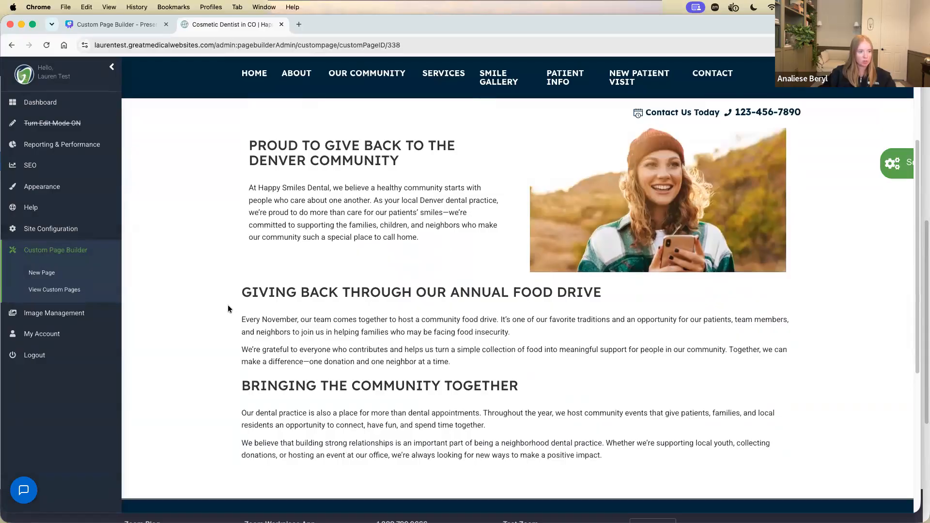
scroll(229, 309, "up", 5)
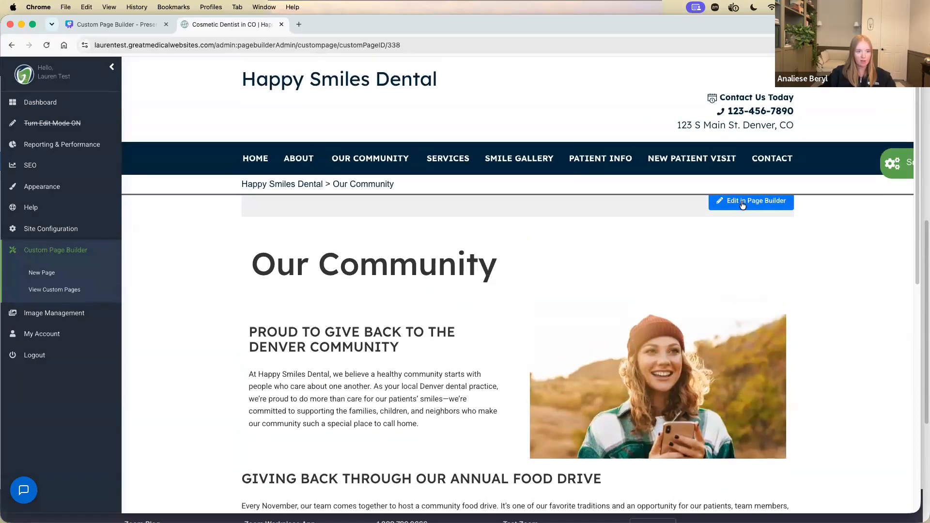
Reopen the Our Community page in the page builder and add an Image component directly below the Fixed Width container
left_click(775, 204)
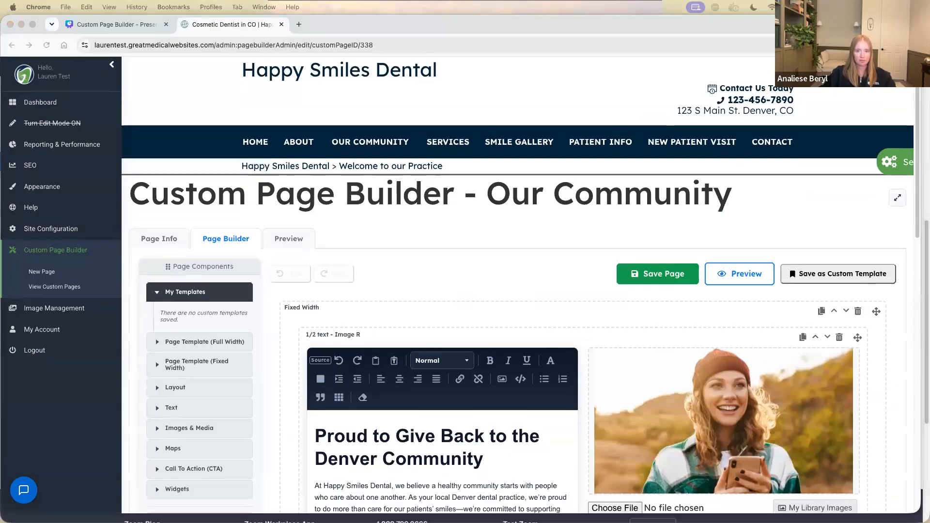
scroll(492, 370, "down", 15)
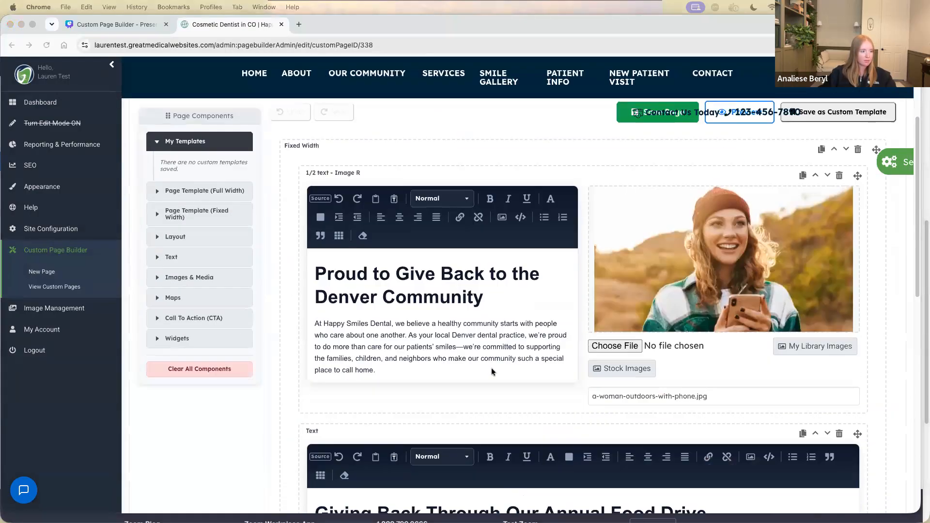
scroll(493, 370, "up", 3)
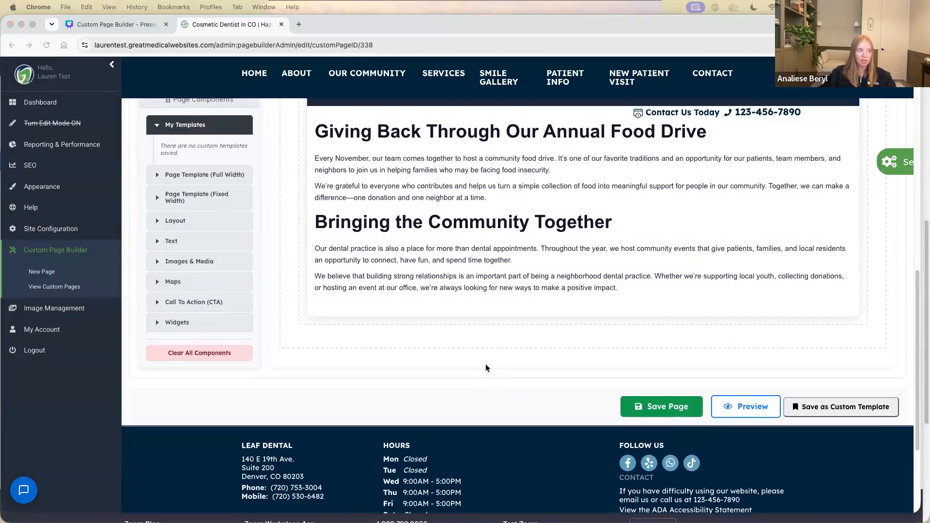
left_click(196, 261)
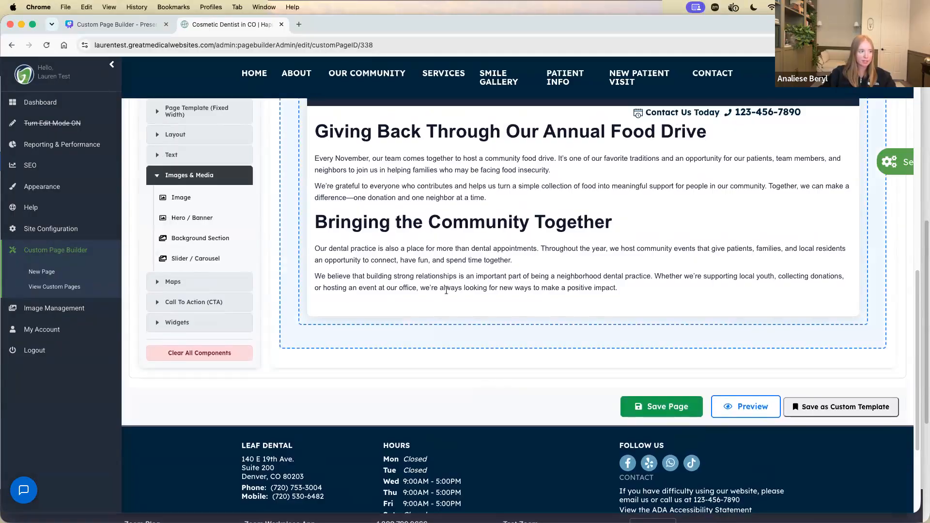
left_click(308, 220)
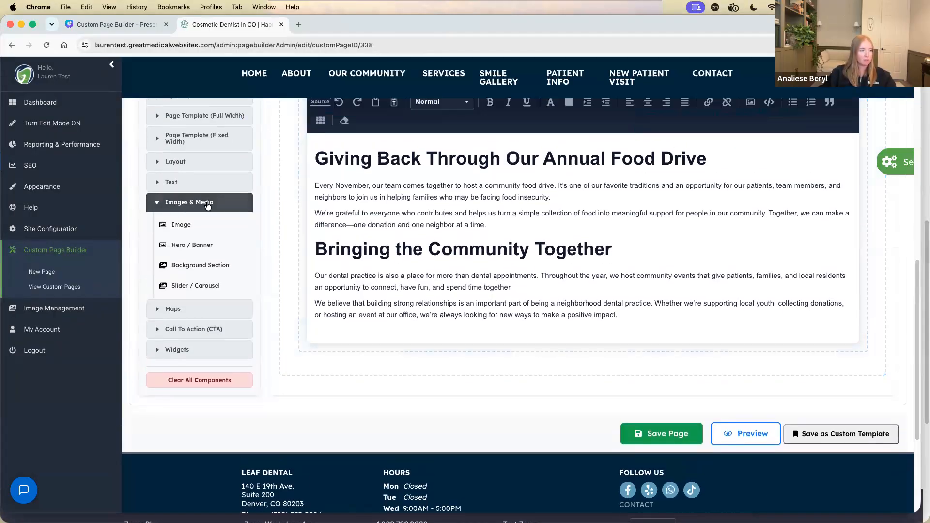
left_click_drag(172, 219, 302, 385)
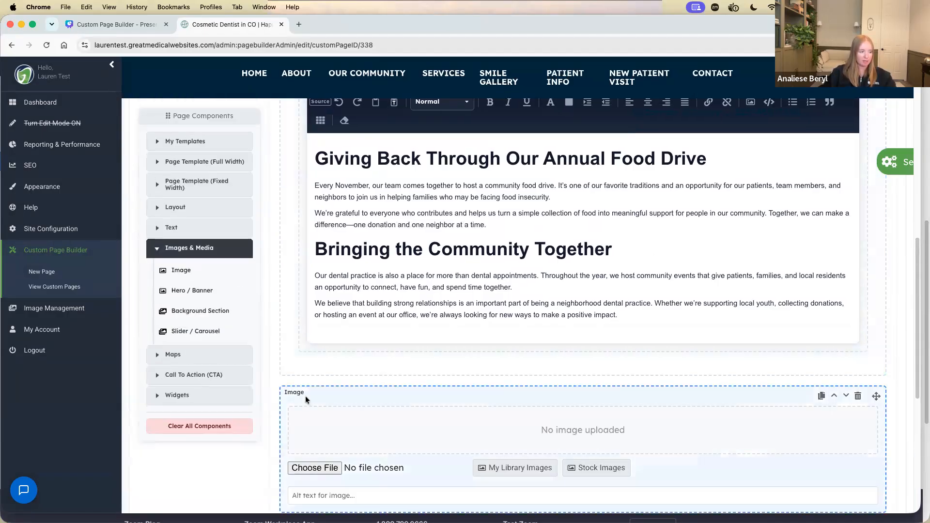
scroll(297, 332, "up", 5)
scroll(297, 332, "up", 3)
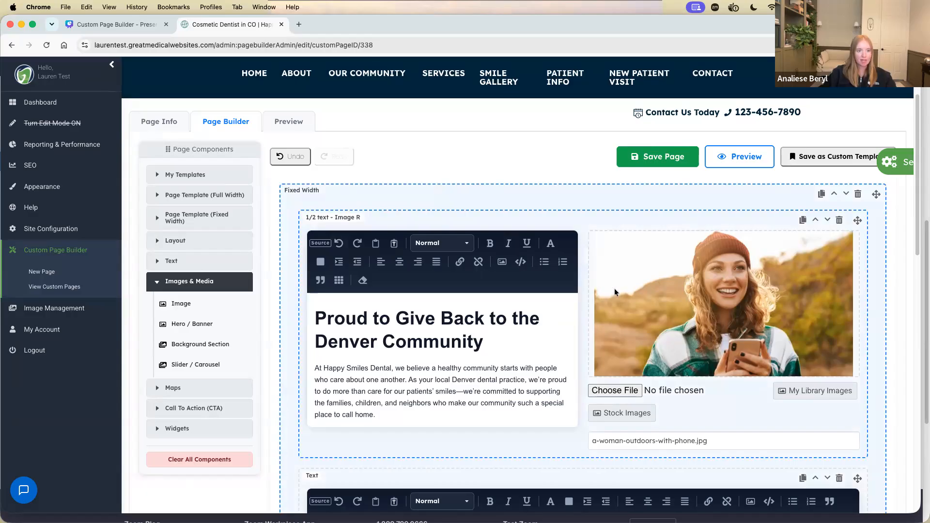
Try to upload older_couple_laughing_20260812150810.jpg with the default crop to the Image component below the Fixed Width container
scroll(594, 274, "down", 5)
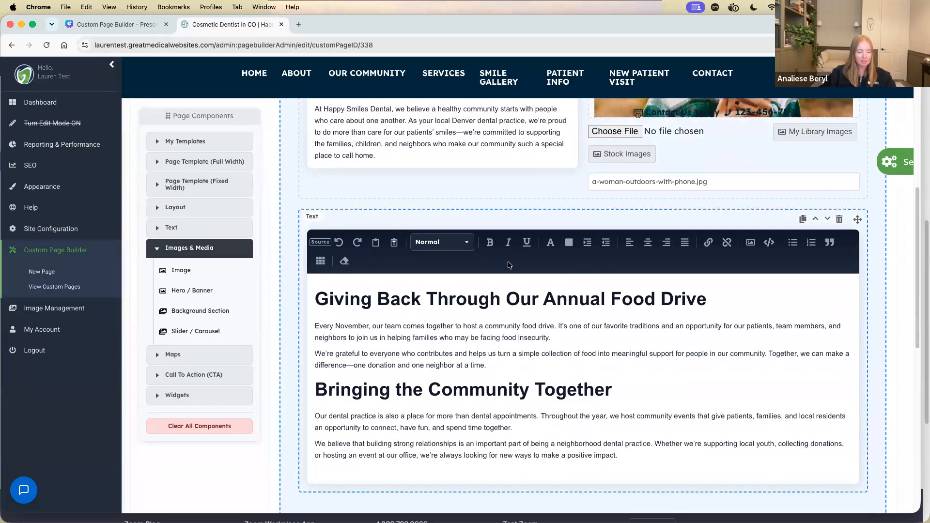
scroll(509, 265, "down", 5)
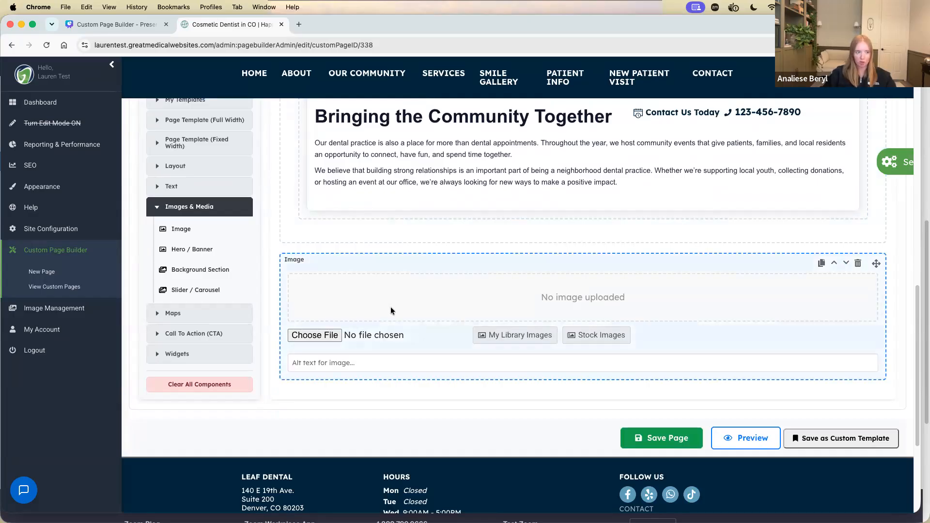
left_click(322, 335)
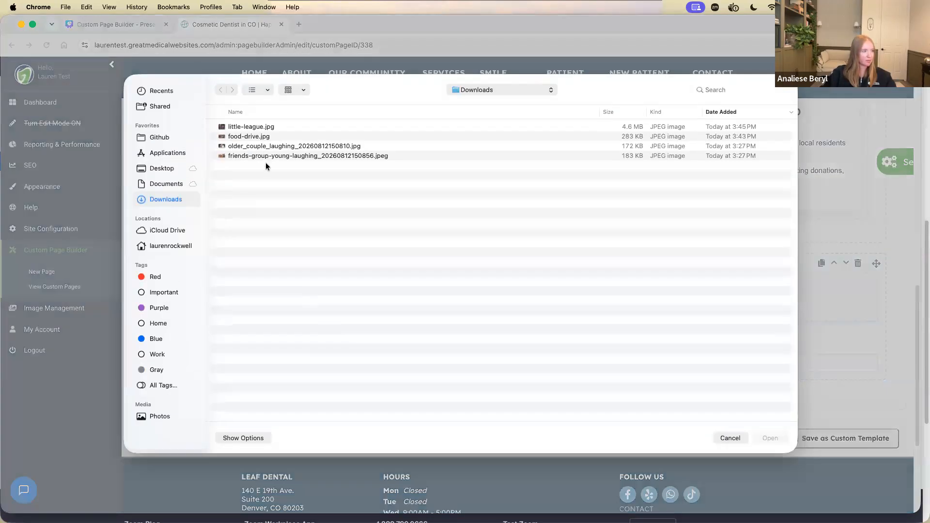
left_click(265, 145)
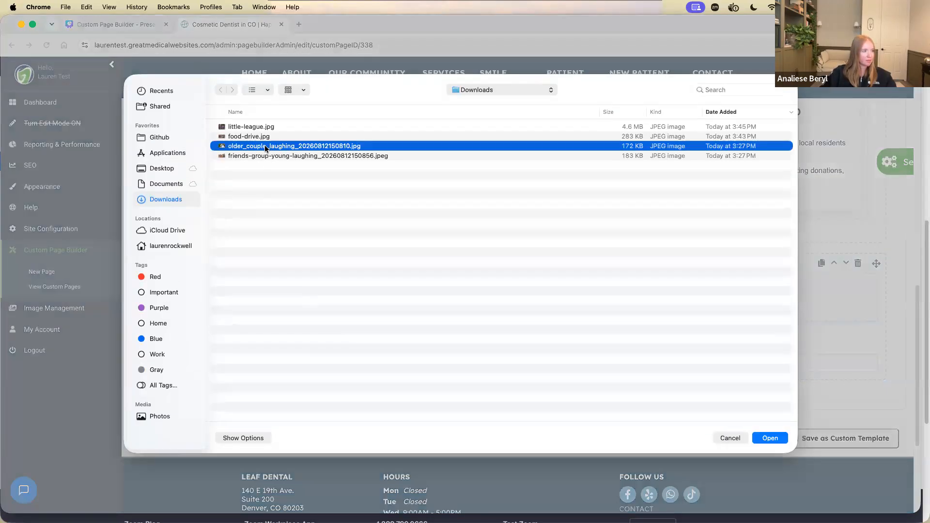
left_click(770, 437)
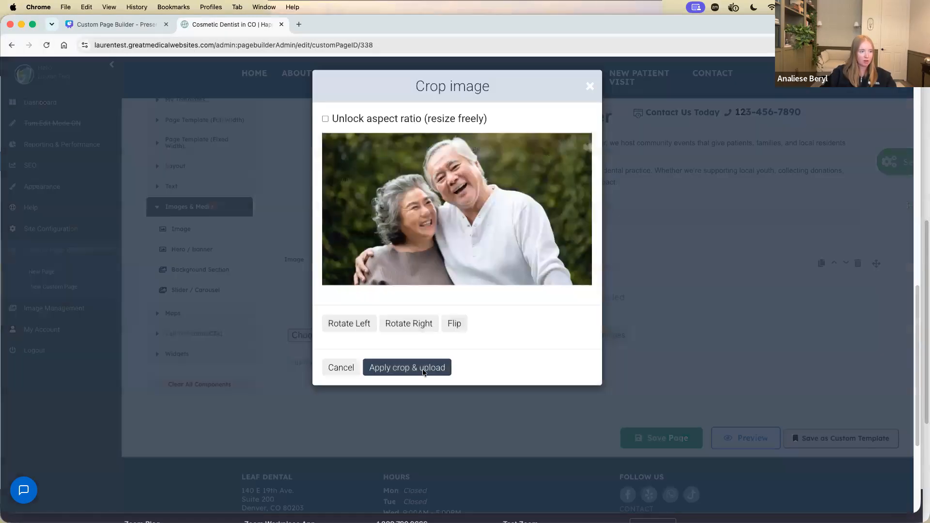
left_click(409, 376)
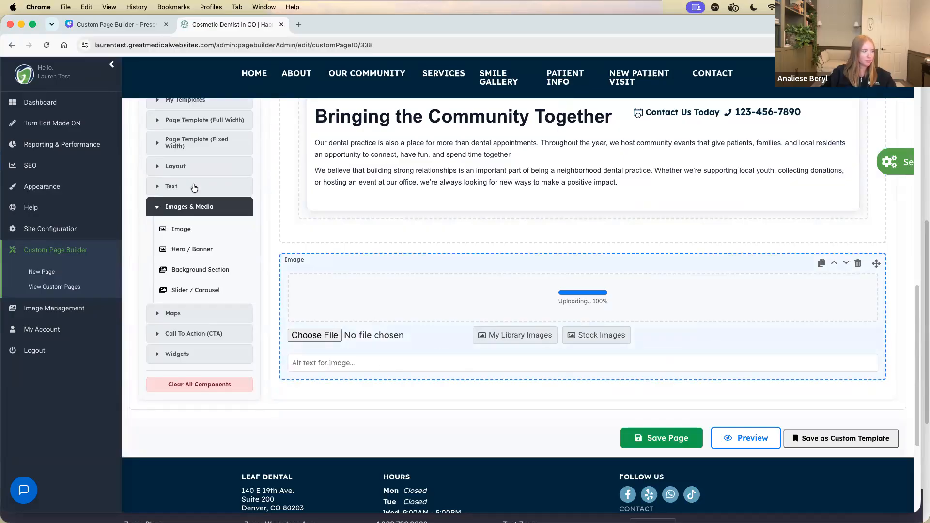
Add a CTA Strip / Banner component directly below the Image component
left_click(189, 209)
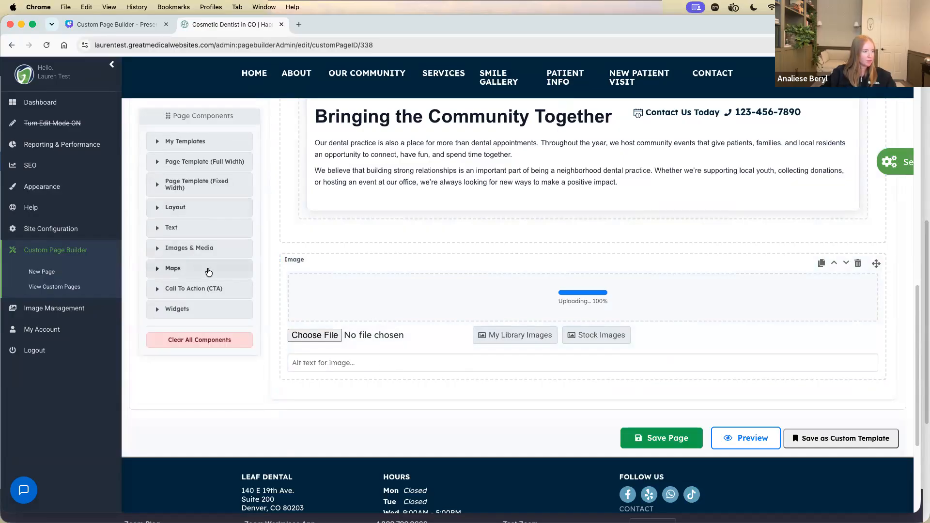
scroll(206, 276, "down", 1)
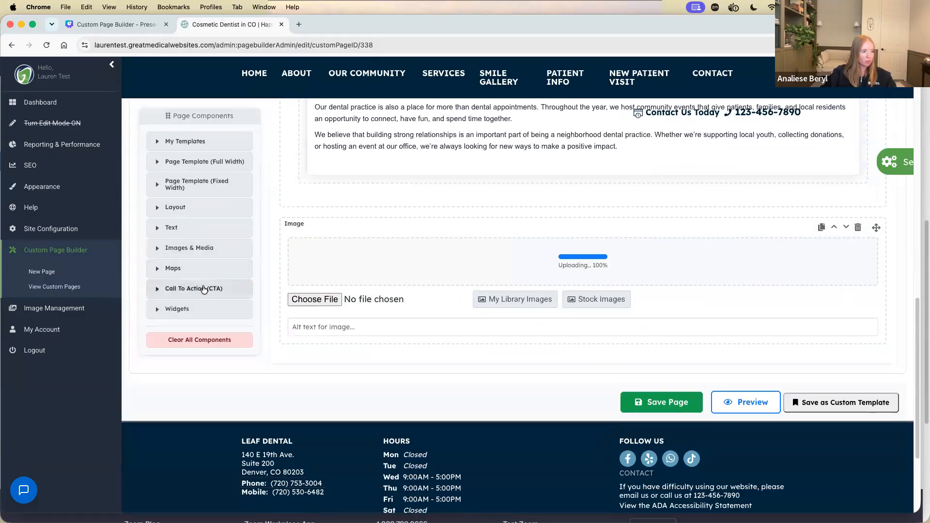
left_click(204, 289)
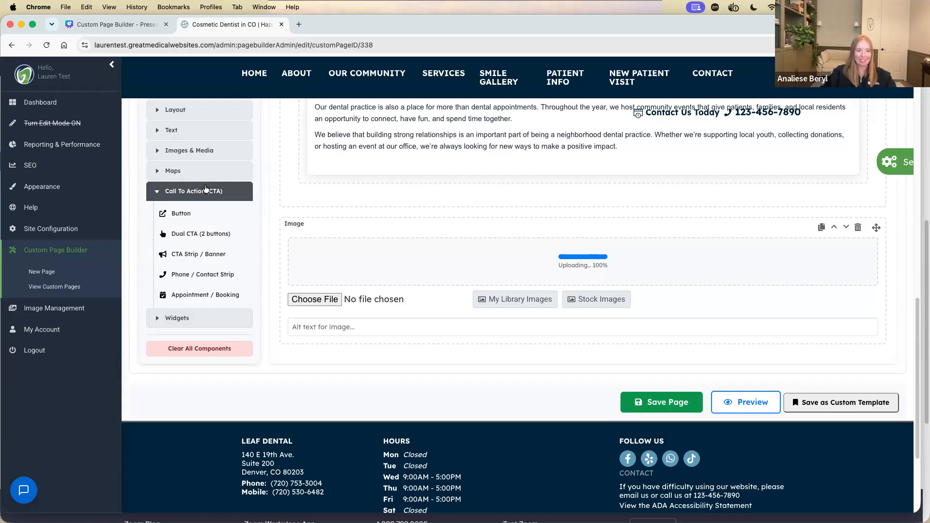
left_click_drag(196, 254, 412, 345)
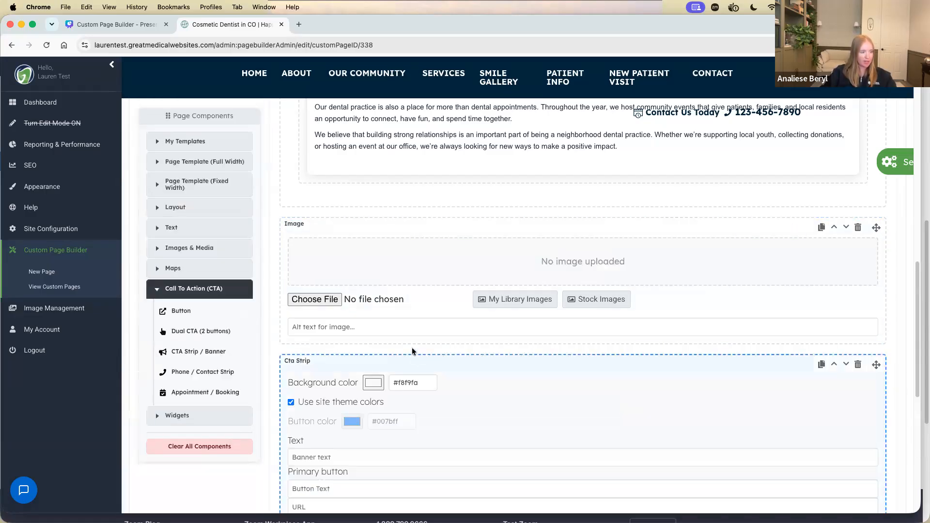
scroll(412, 345, "down", 1)
scroll(412, 345, "down", 3)
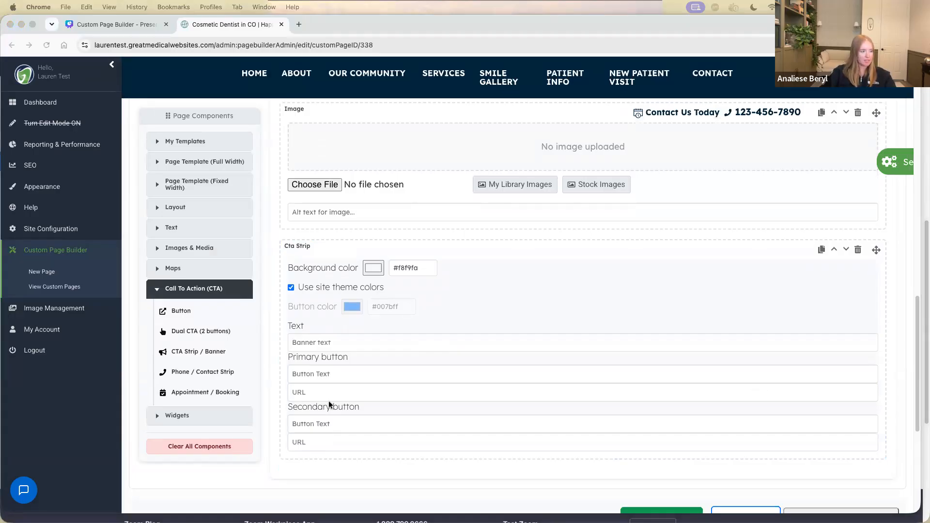
Set the CTA strip's text to "See how we're giving back and making a difference beyond the dental chair." and its primary button to "Contact Us" linking to /contact
left_click(326, 343)
type("See how we're giving back and making a difference beyond the dental chair")
left_click(326, 375)
type("contact Us")
key("Tab")
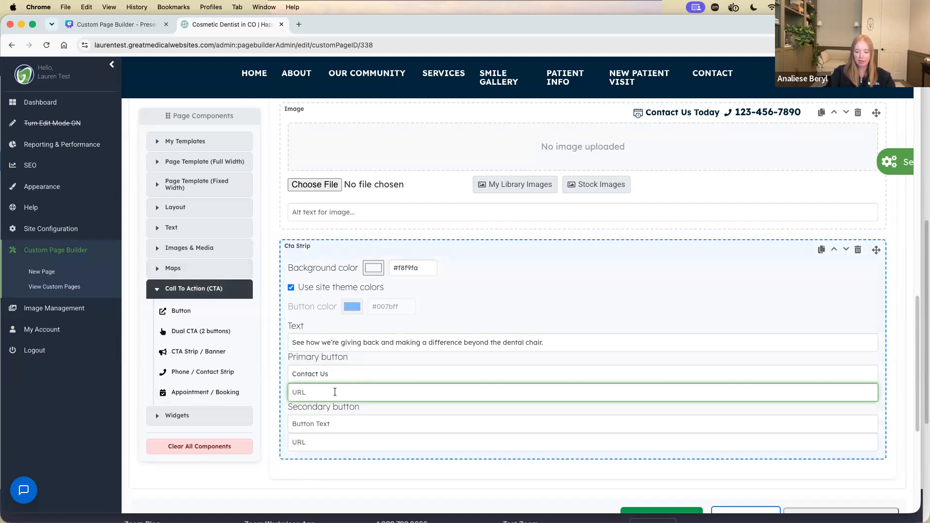
type("/contact")
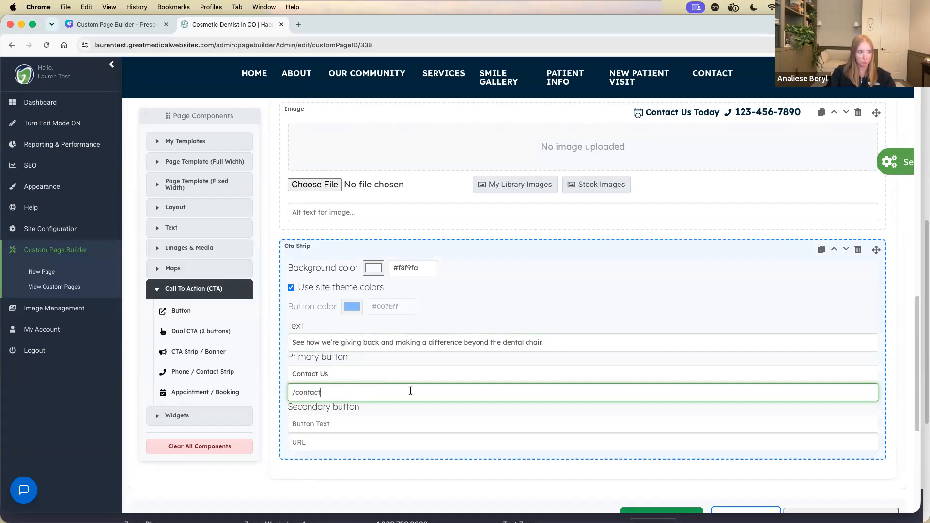
Delete the empty Image component above the CTA strip
scroll(556, 347, "up", 3)
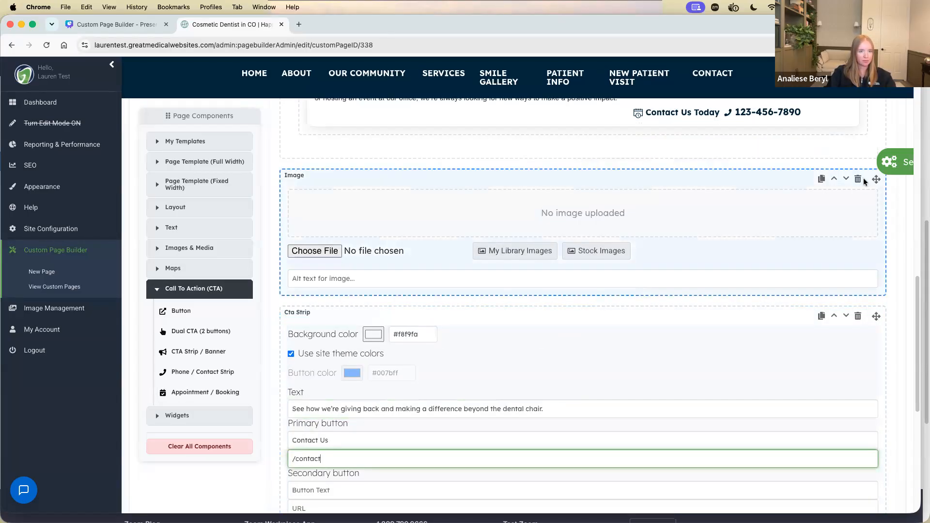
scroll(707, 209, "up", 5)
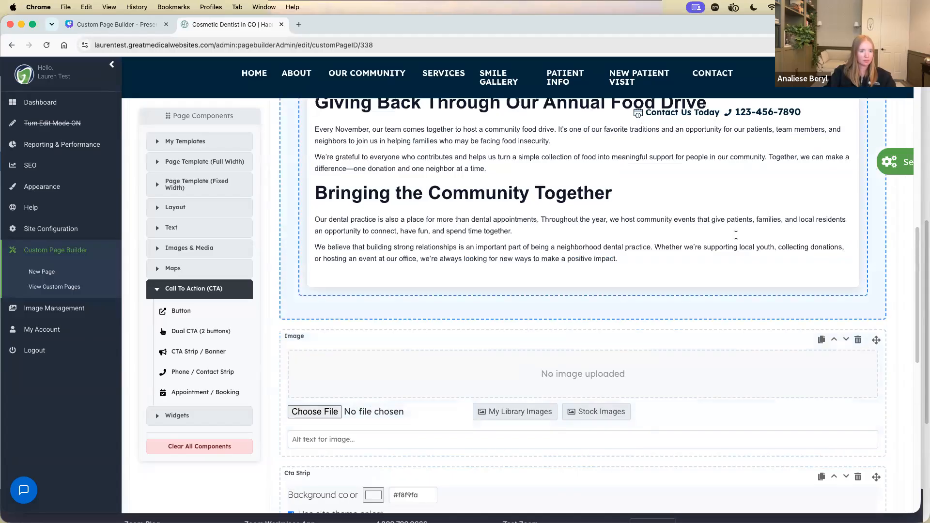
left_click(858, 338)
Save and preview the page, and check the call-to-action banner and its Contact Us button on the site
scroll(765, 291, "up", 10)
left_click(765, 291)
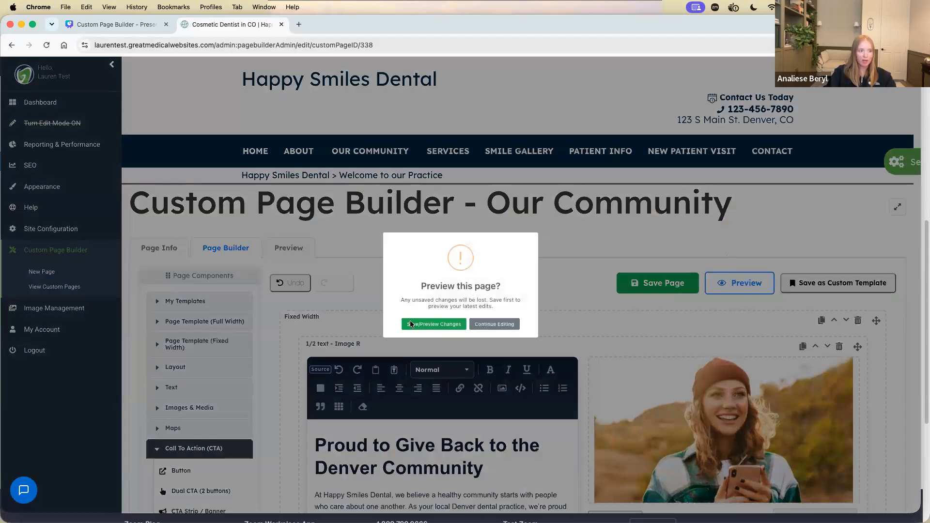
left_click(431, 328)
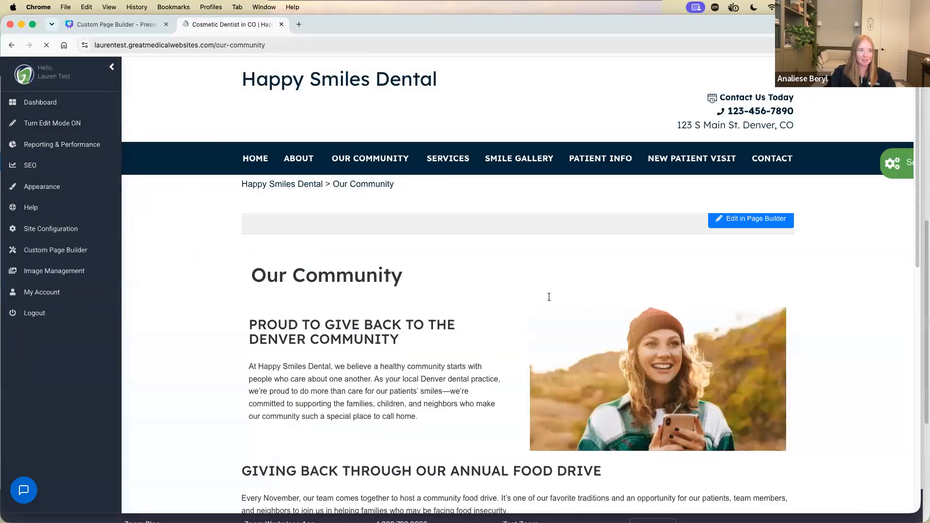
scroll(525, 288, "down", 6)
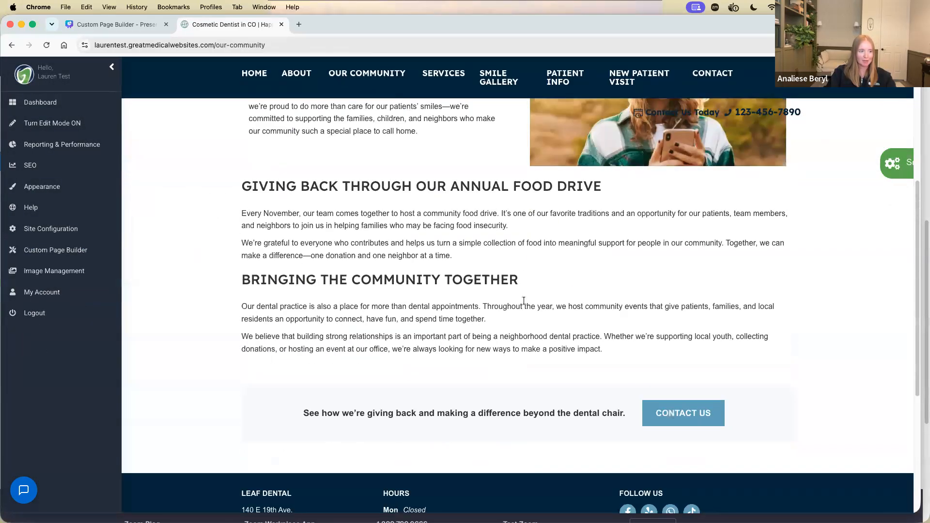
left_click(703, 425)
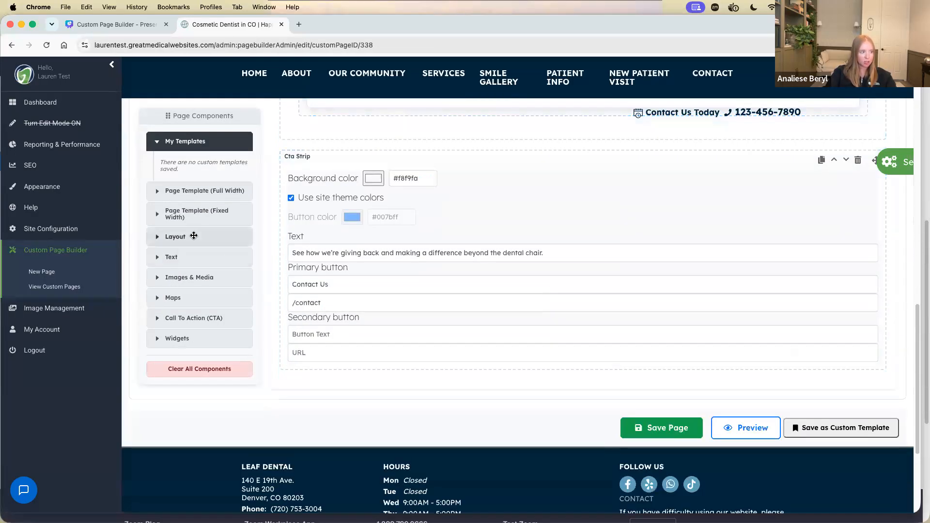
Add a 2 Columns layout component below the CTA strip in the page builder
left_click(194, 236)
scroll(213, 271, "down", 2)
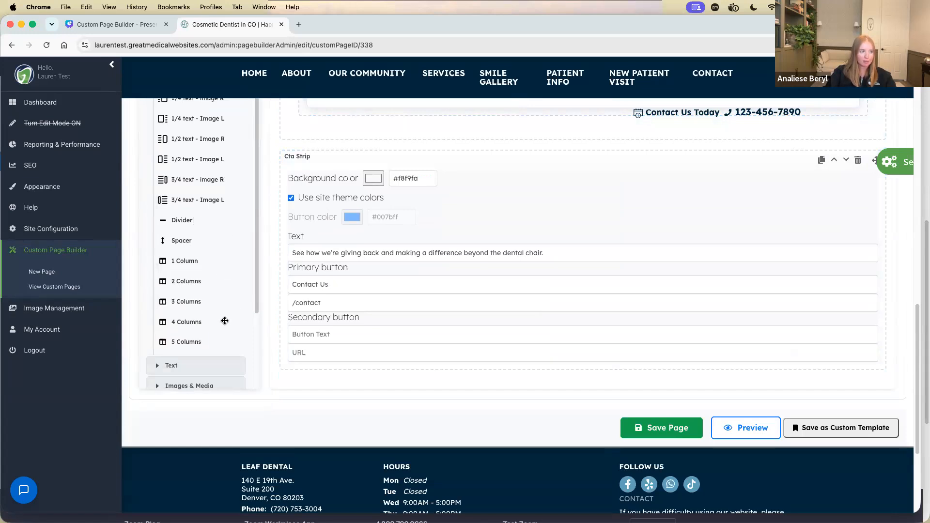
scroll(227, 236, "up", 2)
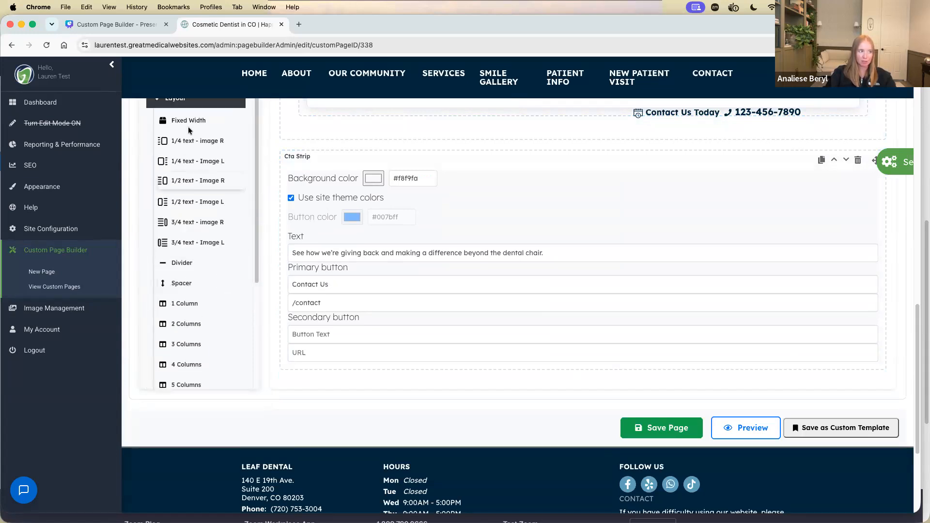
scroll(191, 281, "down", 1)
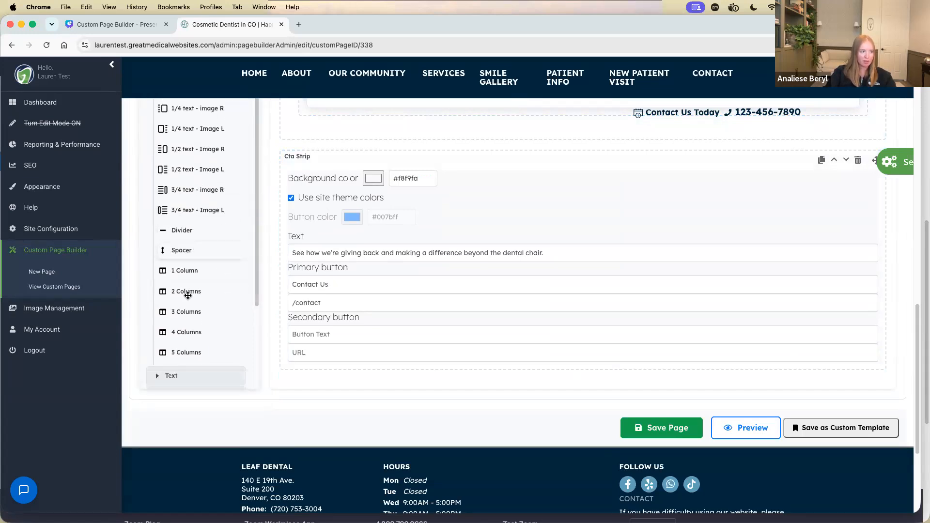
scroll(186, 281, "down", 1)
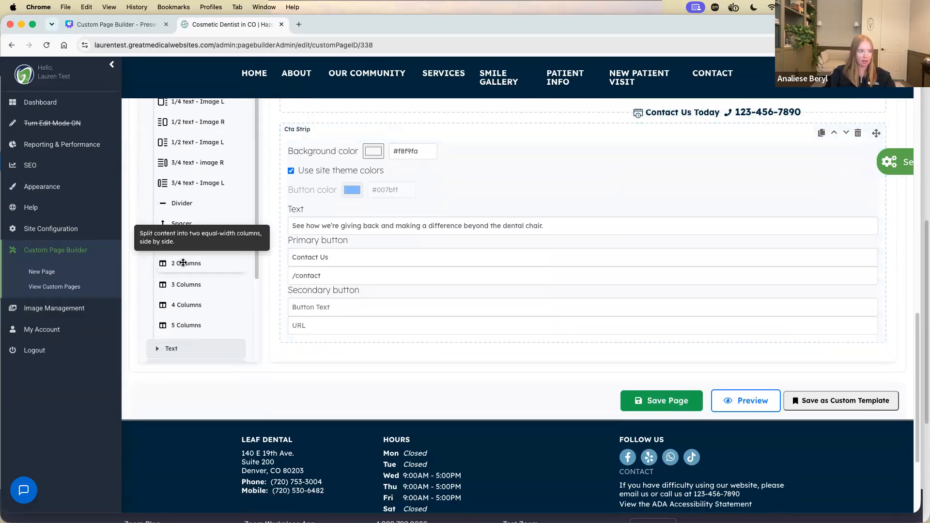
left_click_drag(401, 331, 418, 326)
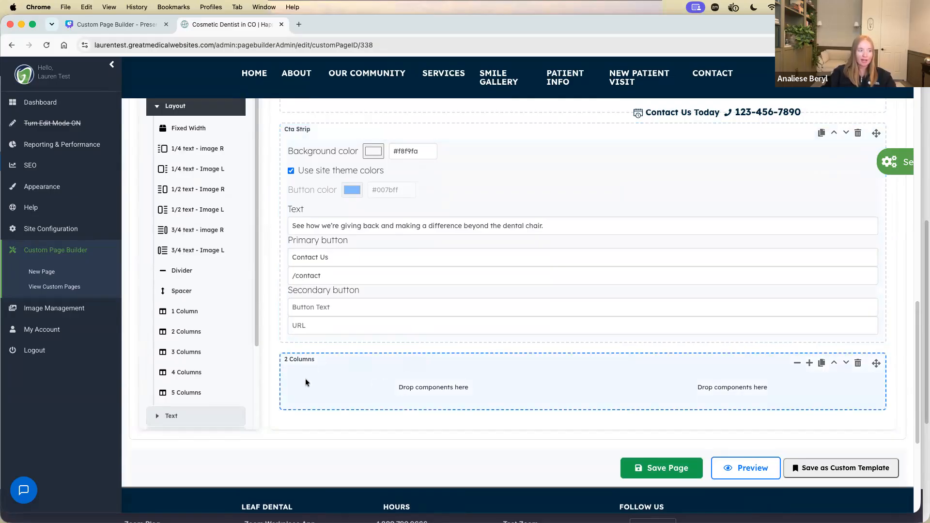
Place an Image component in each column of the 2 Columns layout
left_click(196, 107)
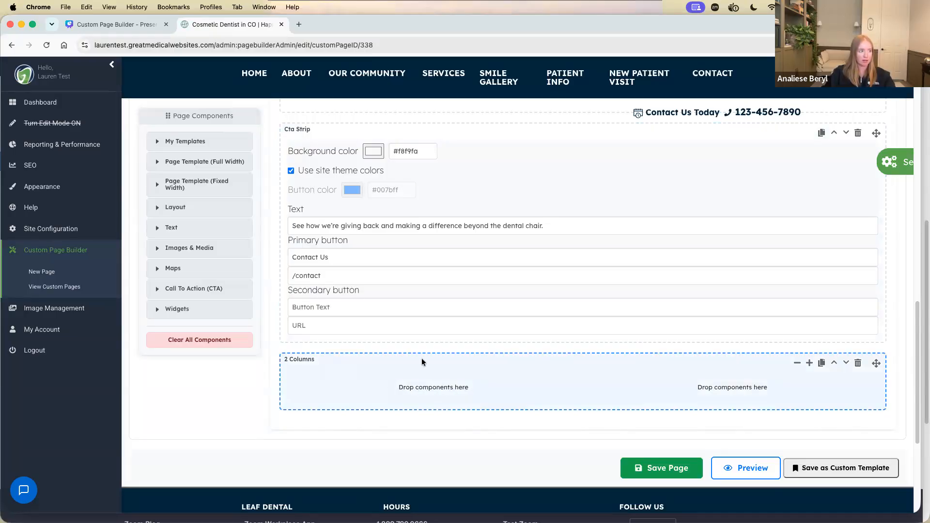
left_click(189, 248)
left_click_drag(194, 258, 410, 391)
left_click_drag(166, 270, 687, 429)
scroll(687, 428, "down", 3)
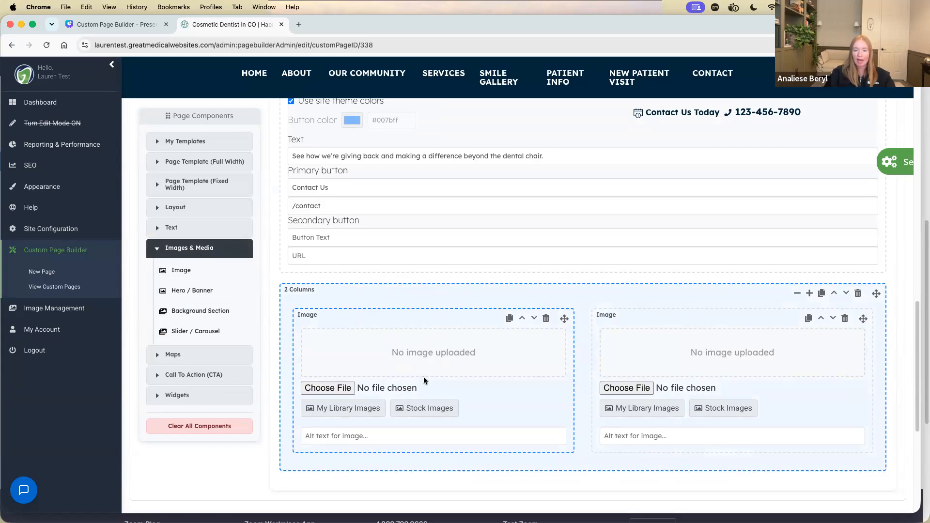
Upload food-drive.jpg with the default crop to the Image component in the first column
left_click(329, 388)
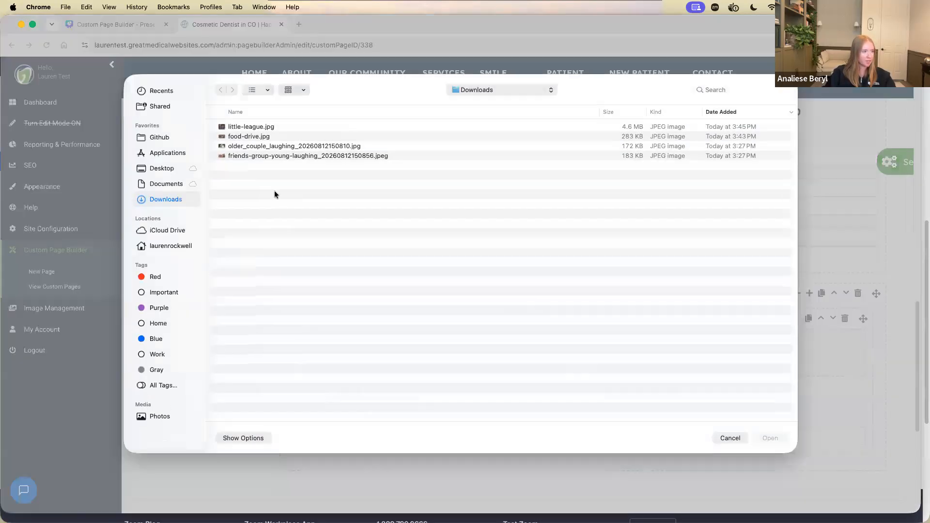
double_click(264, 137)
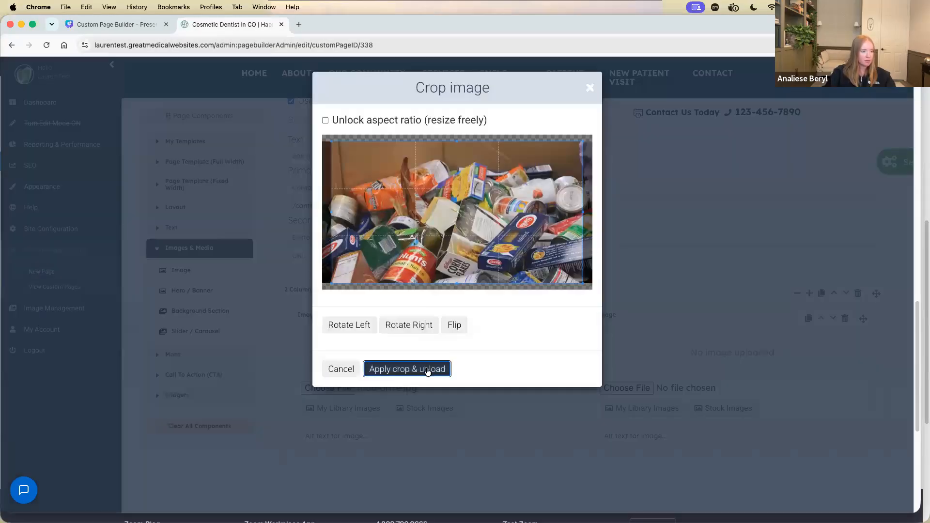
left_click(428, 370)
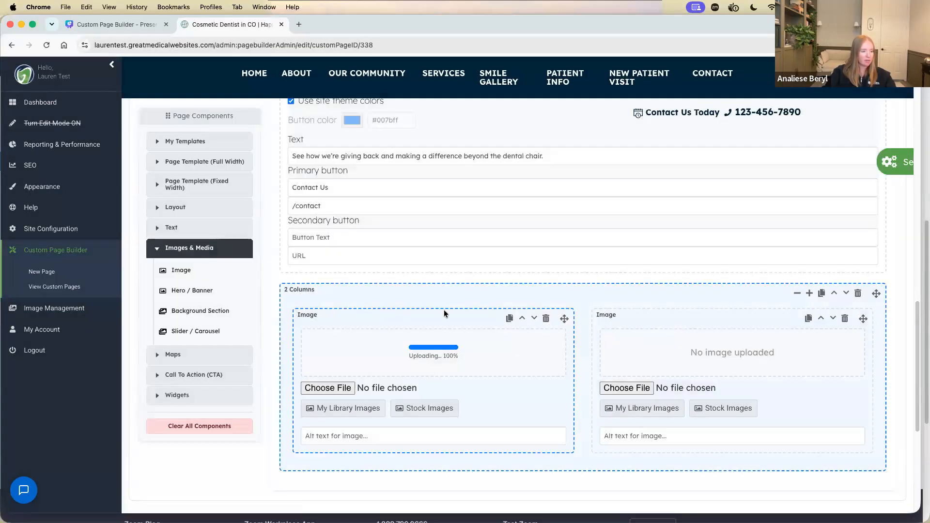
Upload little-league.jpg to the second column's Image component, unlocking the aspect ratio and adjusting the crop area
left_click(634, 388)
double_click(258, 126)
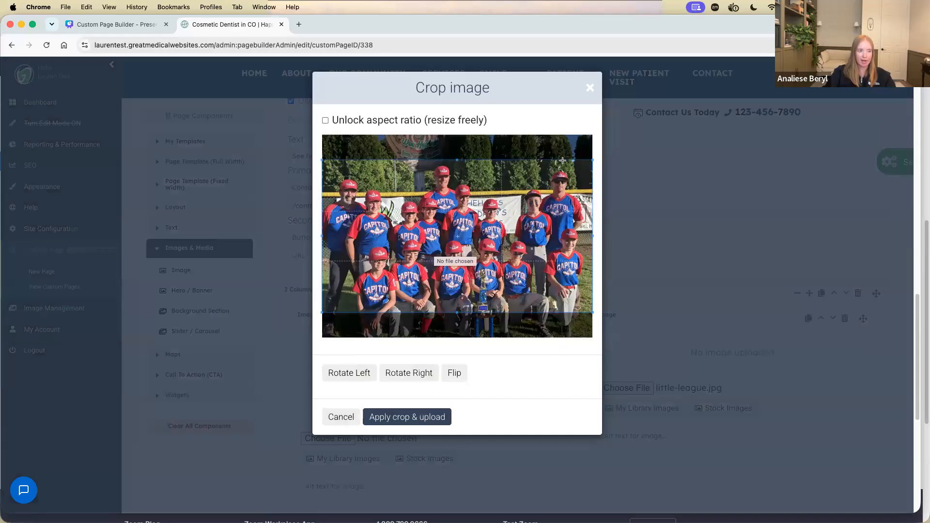
mouse_move(590, 161)
left_mouse_down()
mouse_move(485, 209)
mouse_move(582, 162)
mouse_move(388, 207)
mouse_move(557, 180)
mouse_move(592, 164)
left_mouse_up()
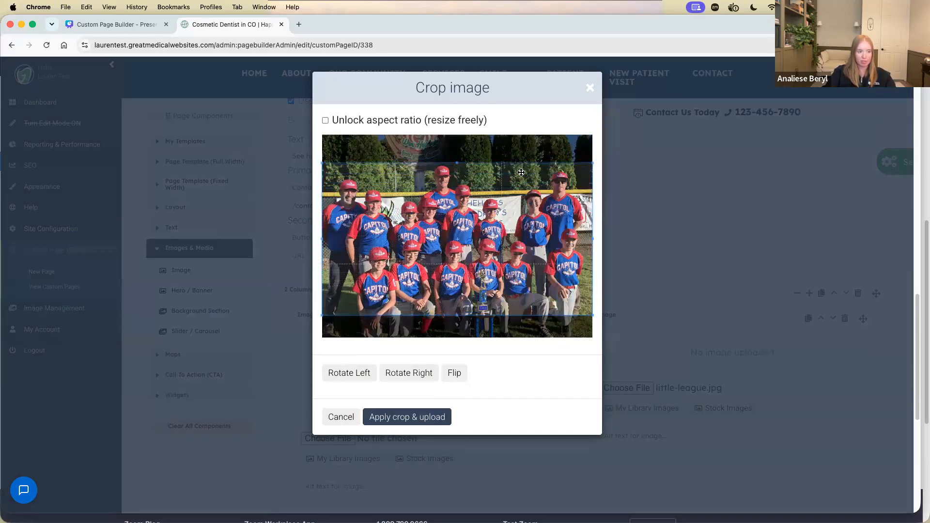
left_click(326, 121)
left_click_drag(458, 135, 239, 91)
left_click(421, 419)
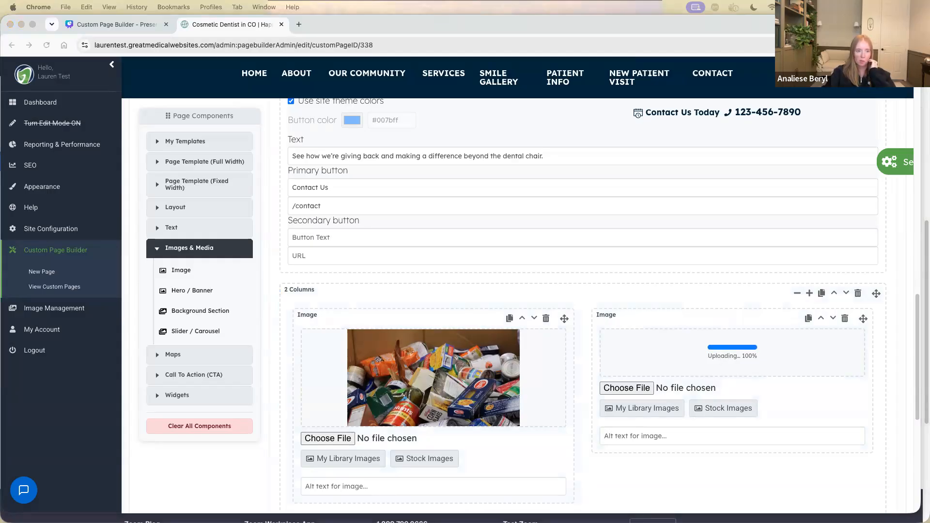
Save the Our Community page and preview its full content
scroll(768, 325, "down", 2)
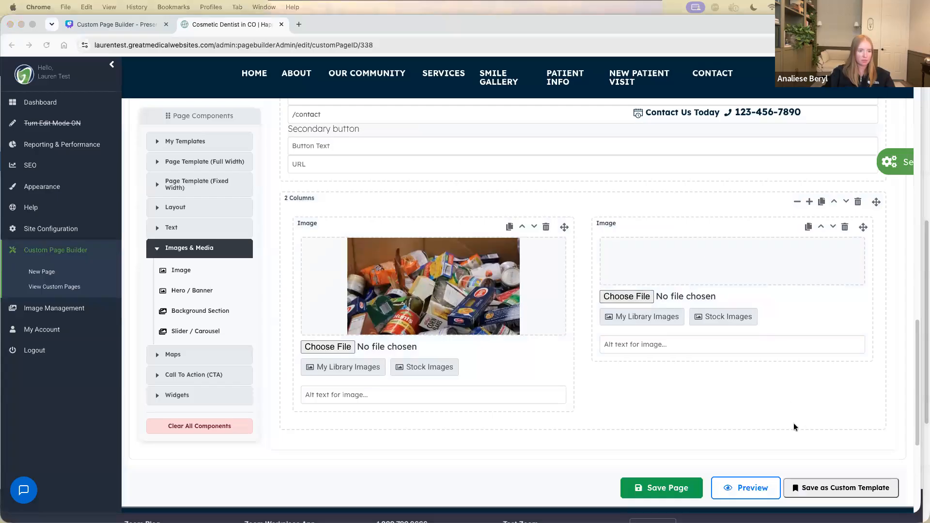
left_click(667, 488)
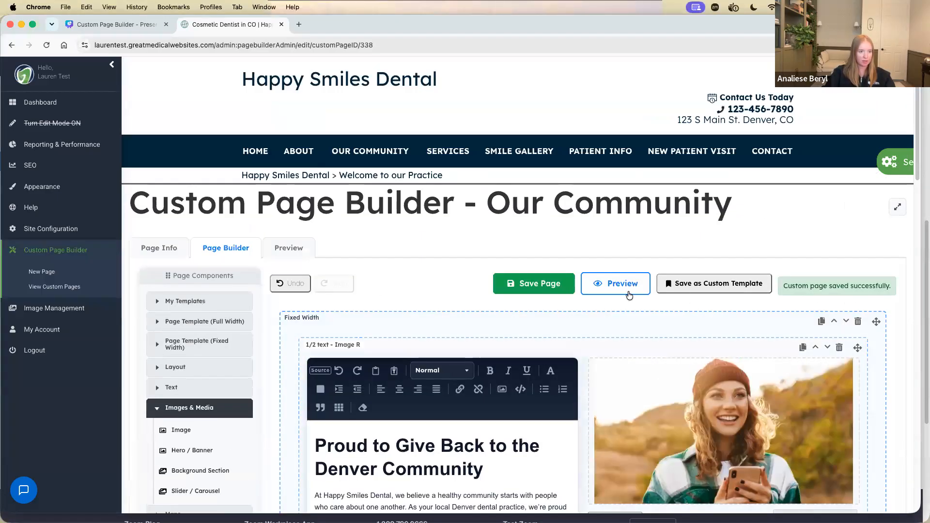
left_click(628, 293)
scroll(627, 297, "down", 3)
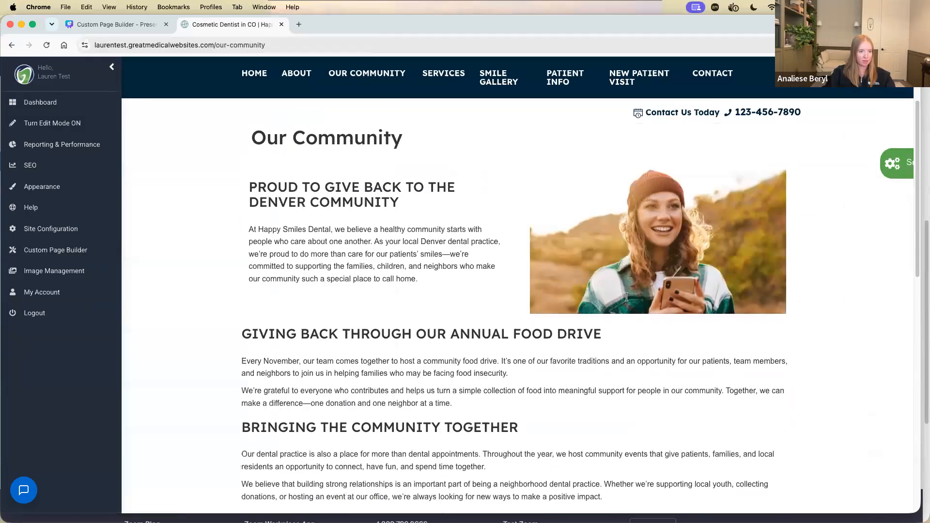
scroll(627, 297, "down", 5)
scroll(809, 318, "down", 5)
scroll(808, 317, "up", 12)
Return the page to the page builder and save its layout as a custom template named "Community"
left_click(734, 221)
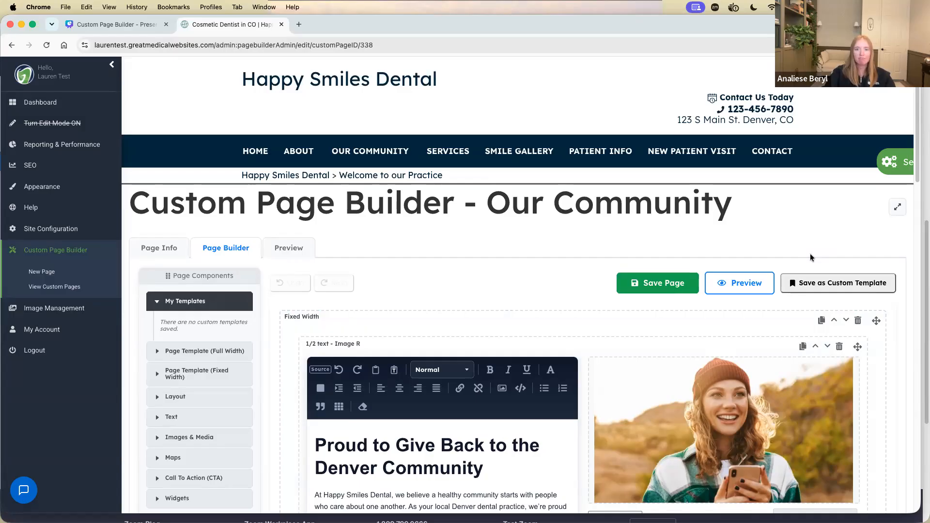
left_click(836, 283)
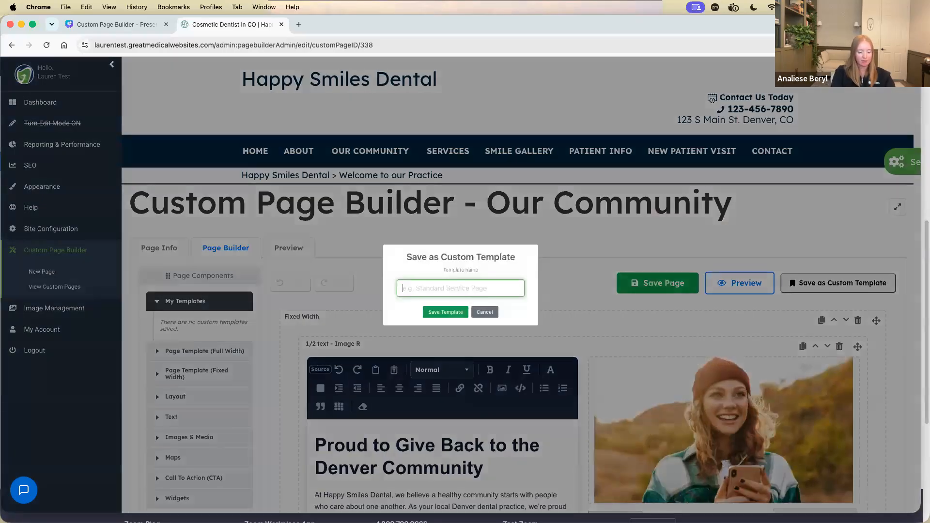
type("Community")
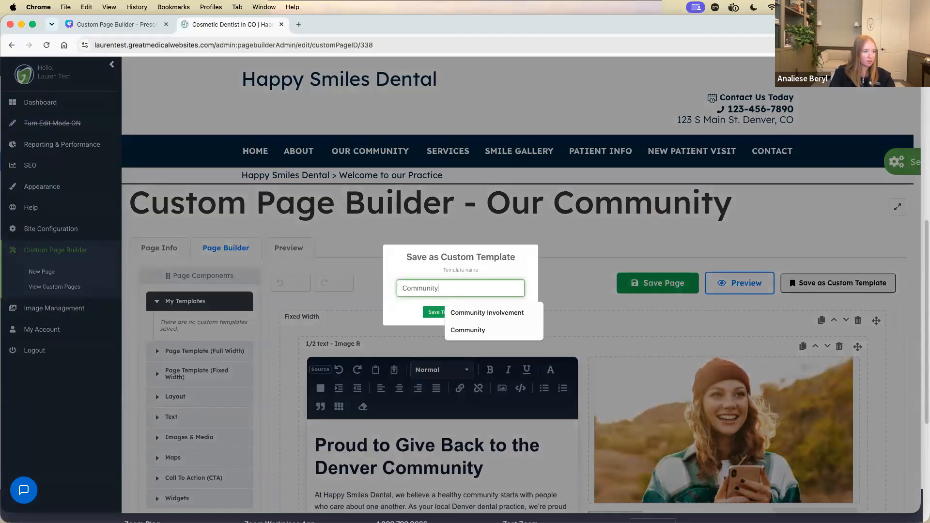
left_click(435, 312)
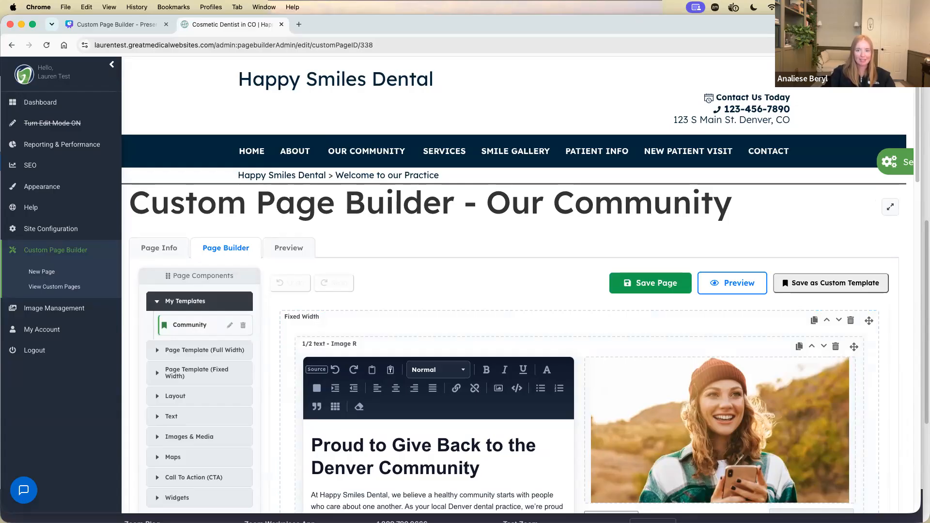
Delete all the components from the page builder canvas
left_click(851, 323)
left_click(851, 322)
left_click(852, 322)
scroll(830, 324, "down", 2)
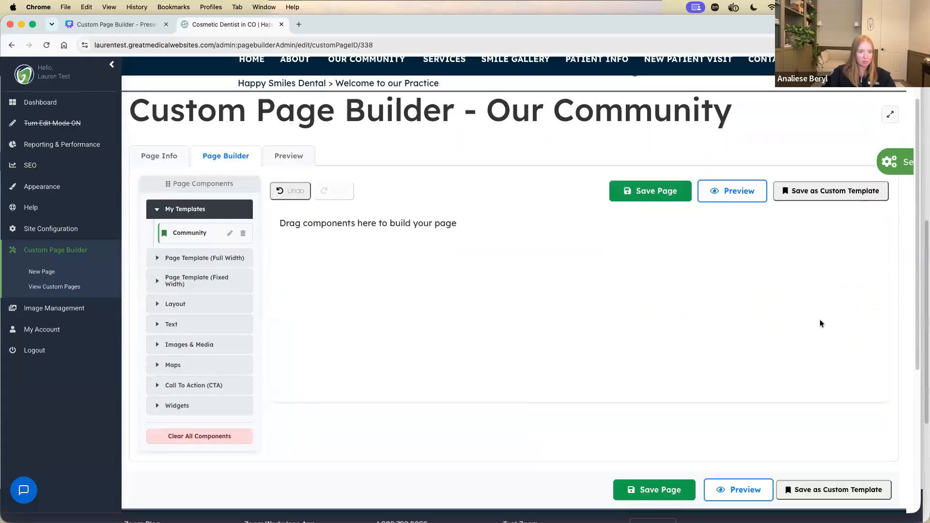
Add the fixed-width Careers page template to the empty canvas
left_click(188, 208)
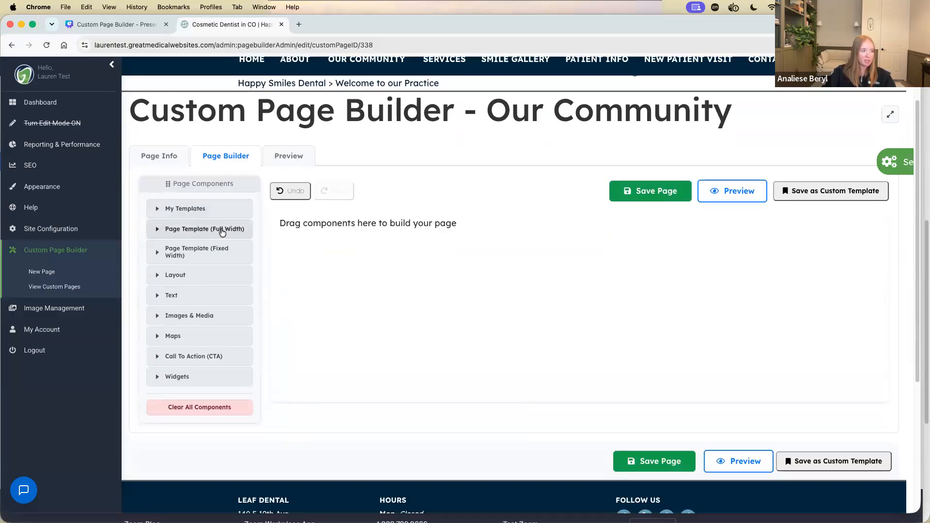
left_click(197, 252)
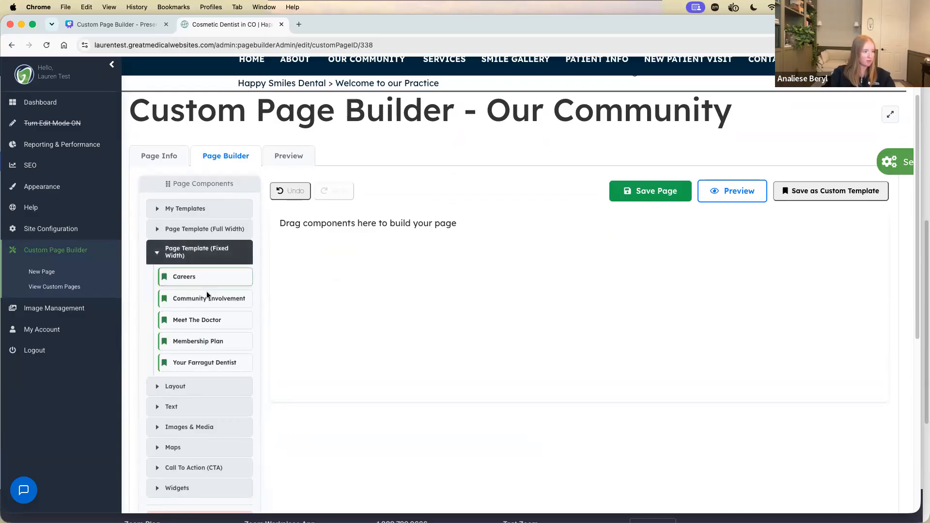
left_click_drag(199, 277, 395, 260)
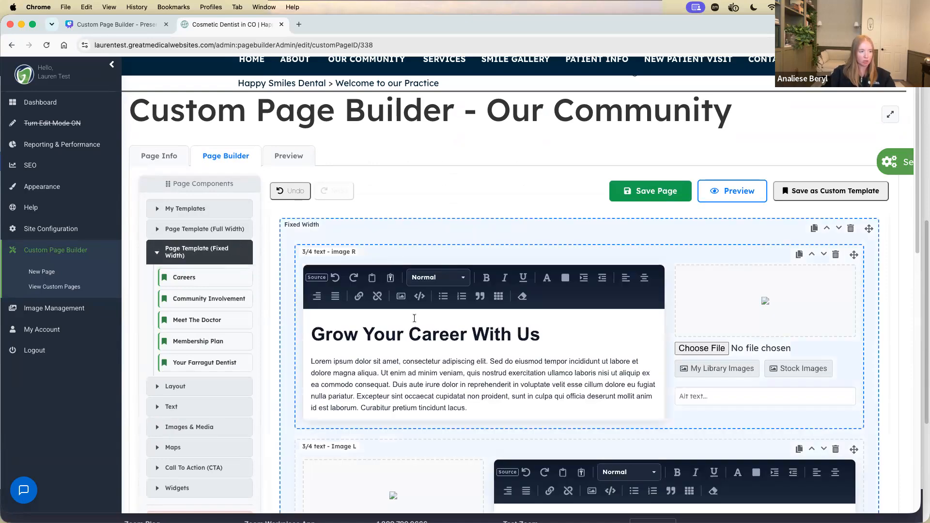
Review the Careers template's sections and the placeholder text under the "Grow Your Career With Us" heading
scroll(499, 329, "down", 7)
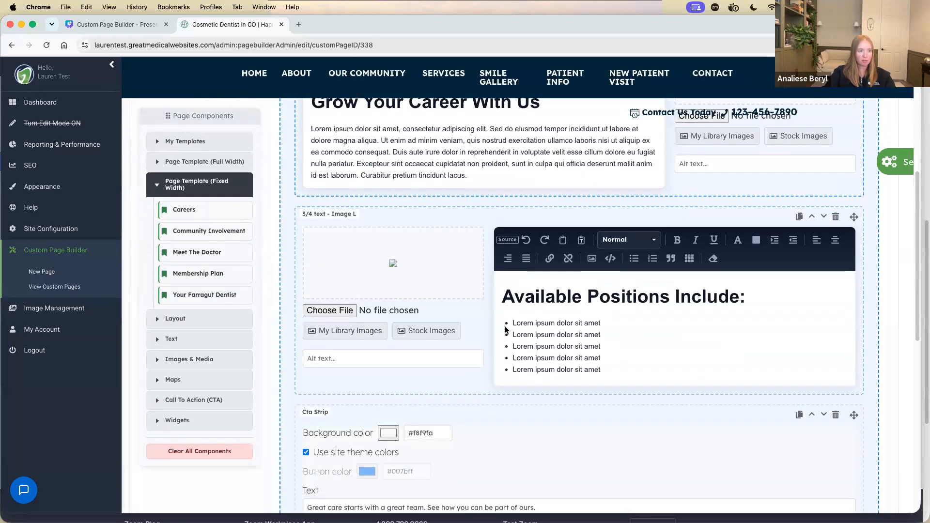
scroll(504, 327, "down", 6)
scroll(505, 327, "up", 10)
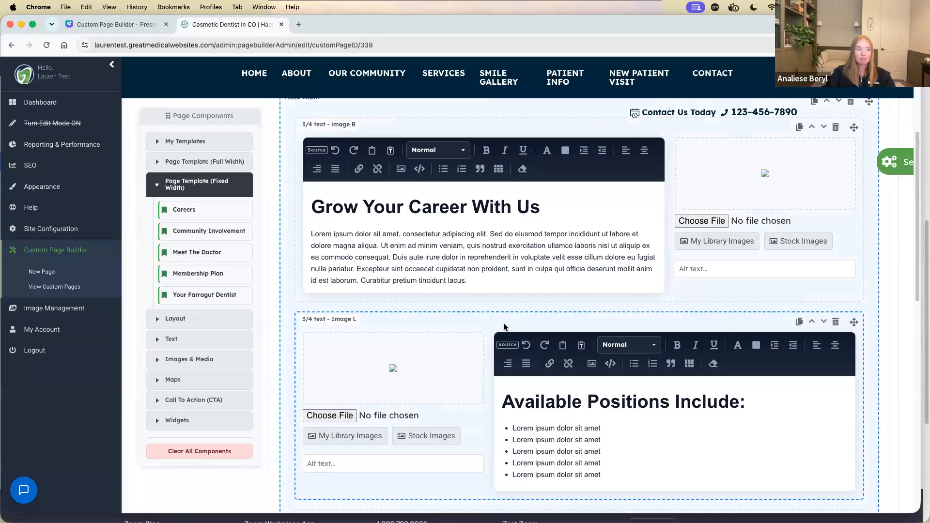
left_click_drag(482, 277, 306, 235)
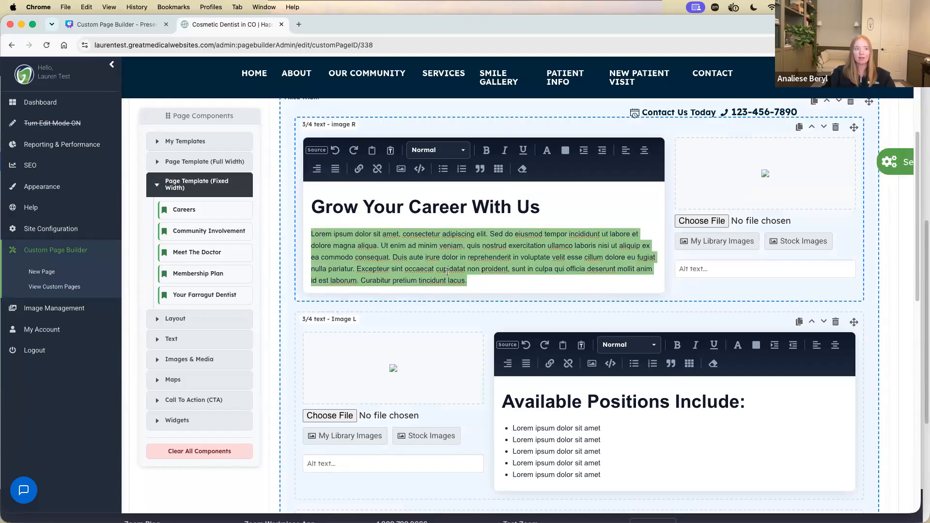
left_click(469, 285)
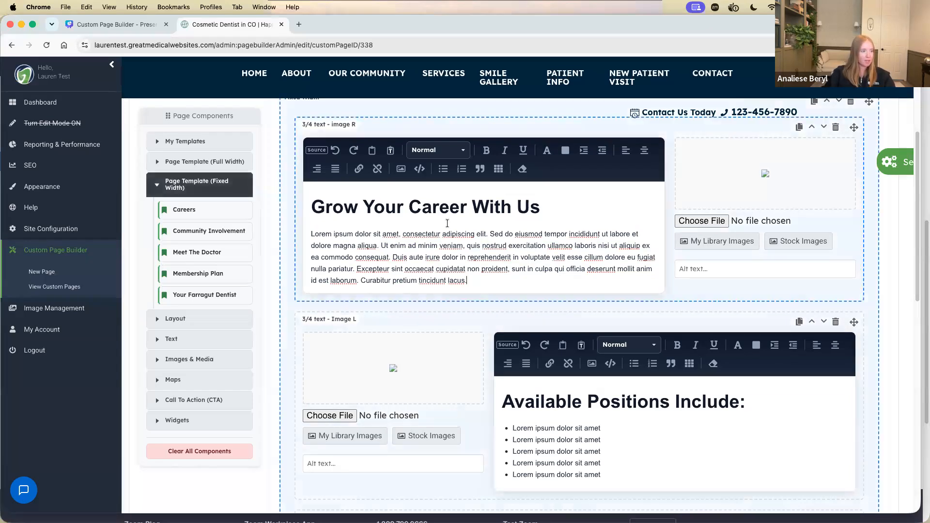
scroll(347, 296, "up", 2)
left_click_drag(311, 279, 500, 325)
left_click(499, 325)
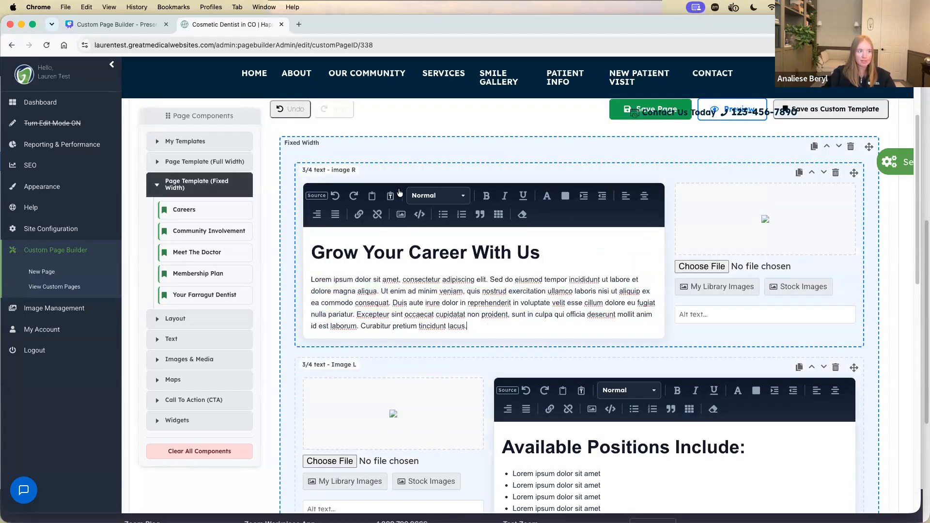
Check the file upload and stock image options for the first Careers section's image, leaving both without choosing an image
left_click(692, 267)
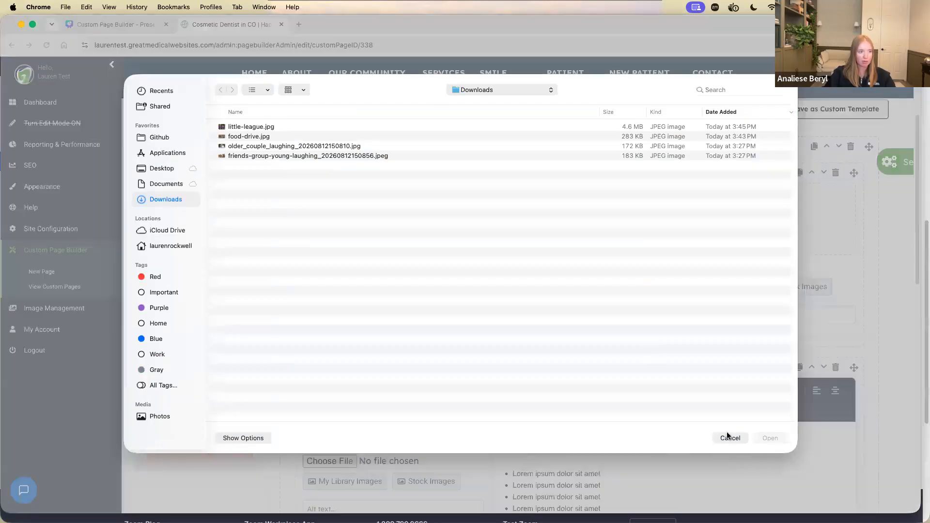
key("Escape")
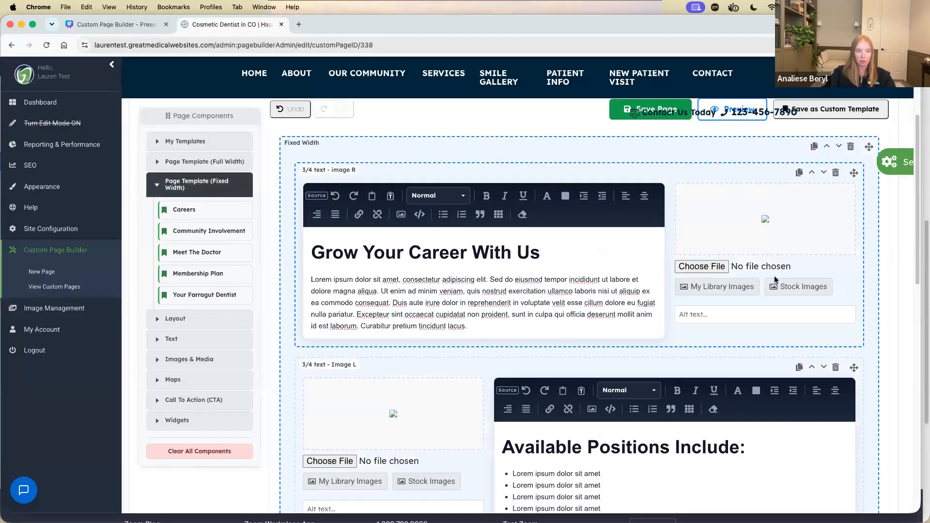
left_click(802, 287)
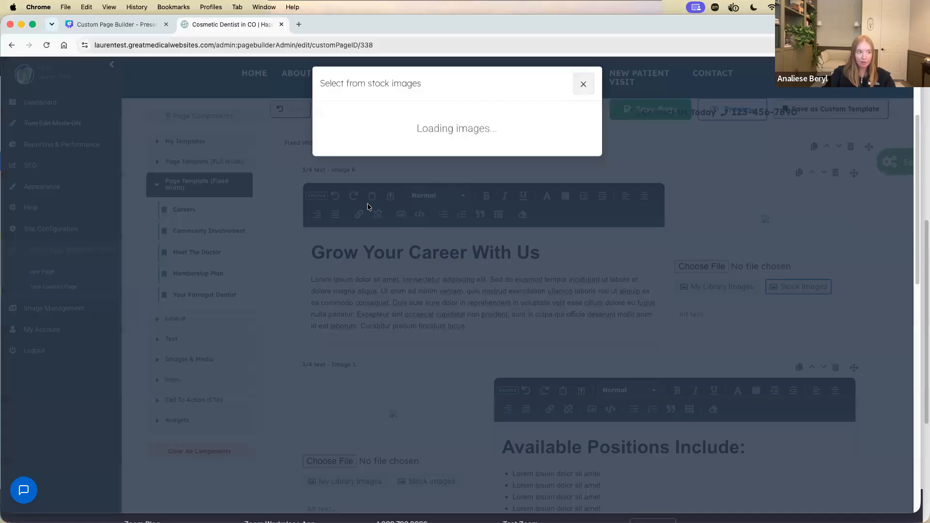
left_click(583, 84)
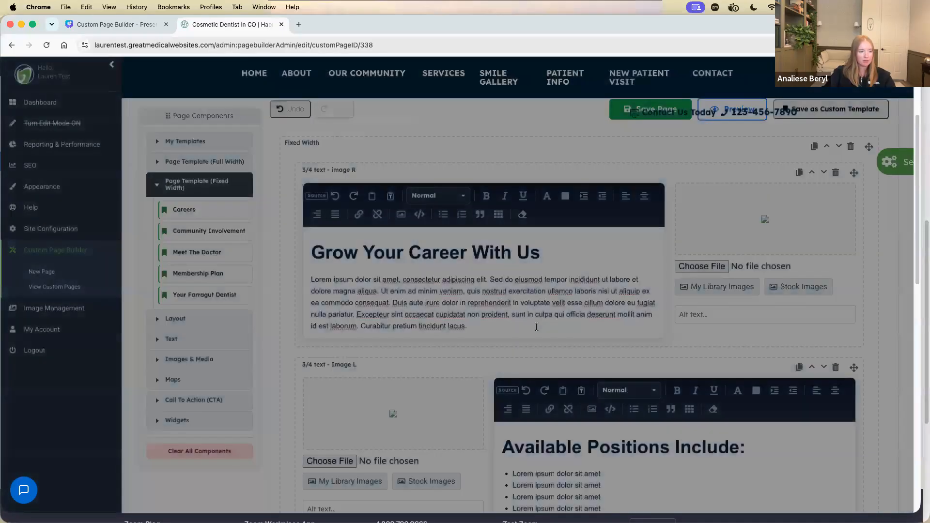
Review the Careers template's CTA strip and remove the whole Fixed Width template from the canvas
scroll(538, 328, "down", 6)
scroll(537, 329, "down", 2)
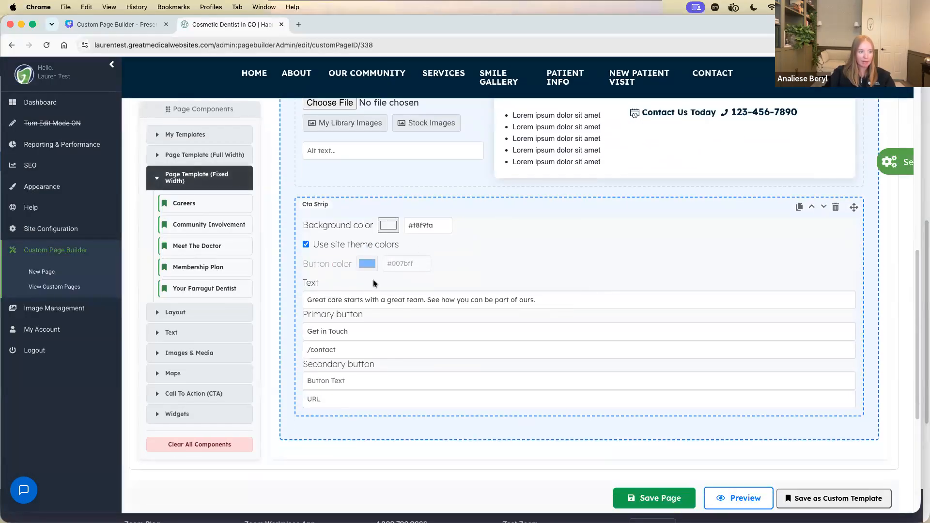
scroll(374, 281, "down", 2)
scroll(368, 298, "up", 10)
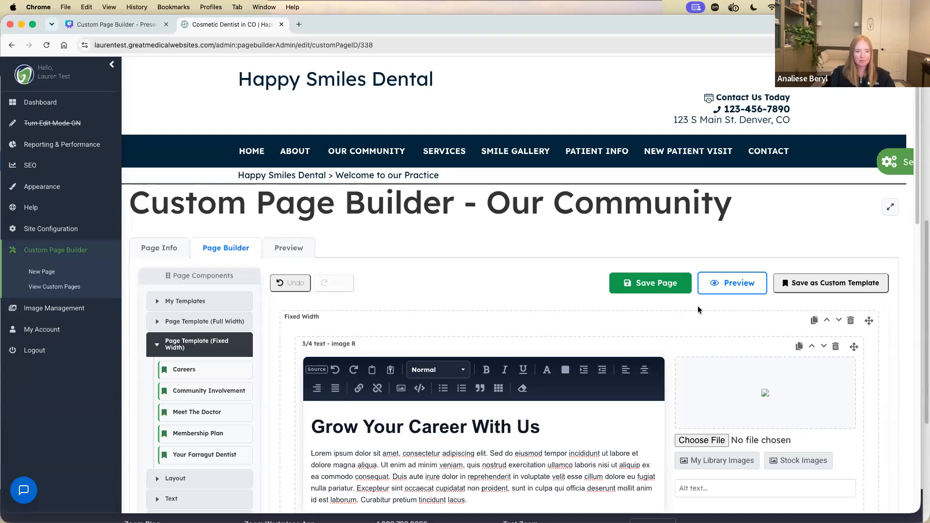
left_click(850, 320)
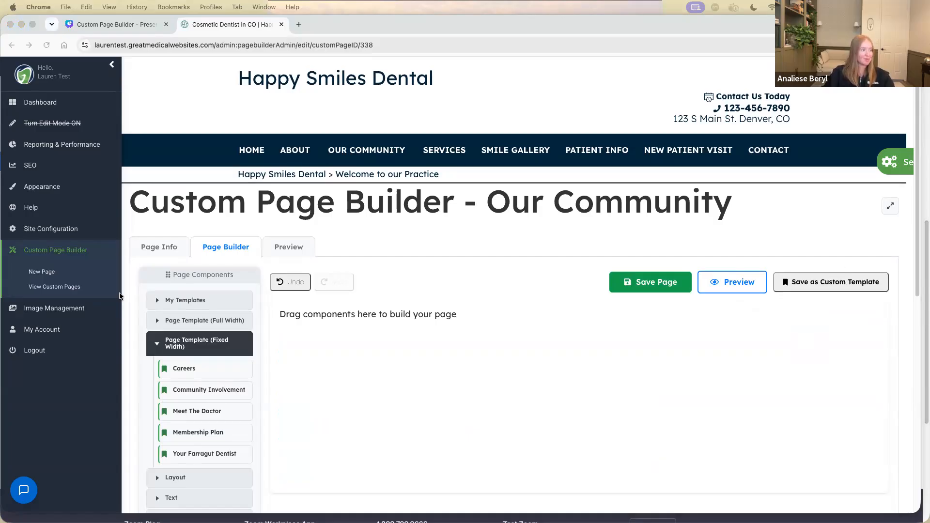
Open the image library management page
left_click(83, 314)
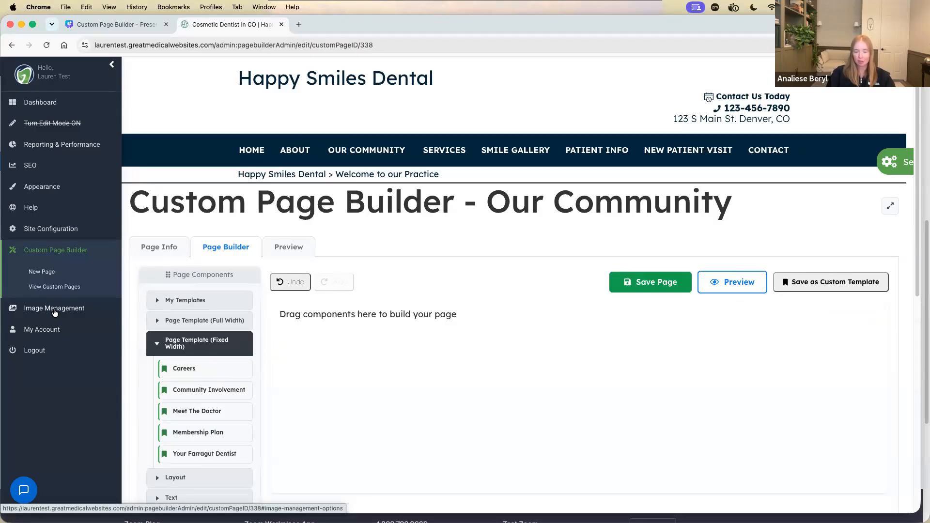
left_click(55, 311)
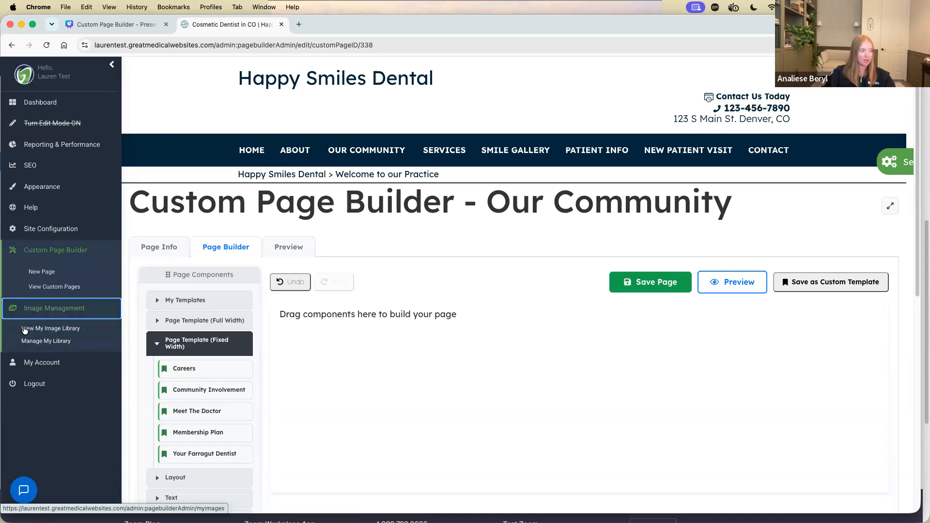
left_click(58, 342)
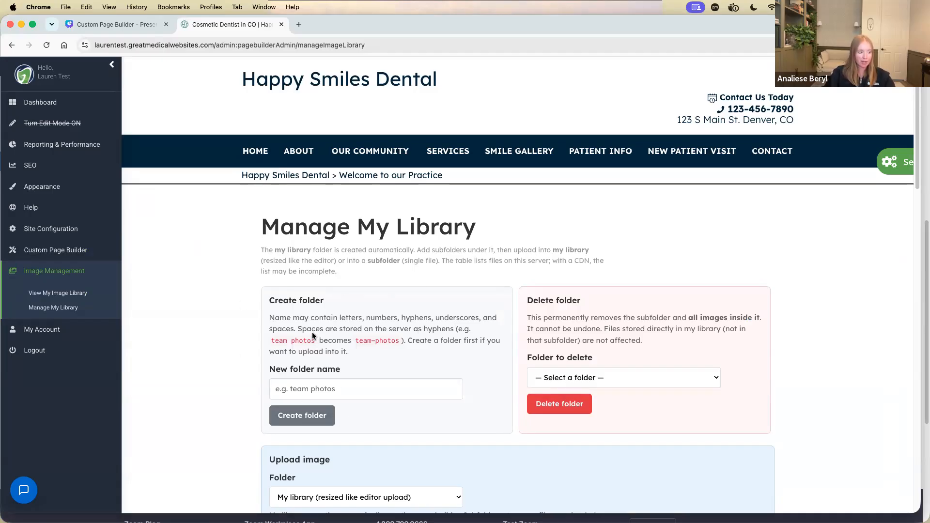
Choose Team-Photos as the image upload folder and review the folder, upload and image list sections
scroll(312, 333, "down", 4)
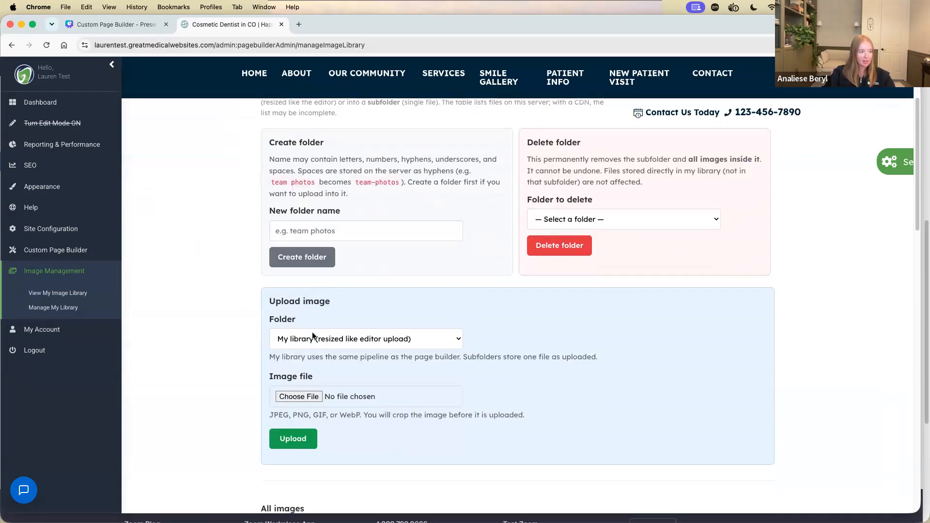
left_click(368, 341)
left_click(366, 347)
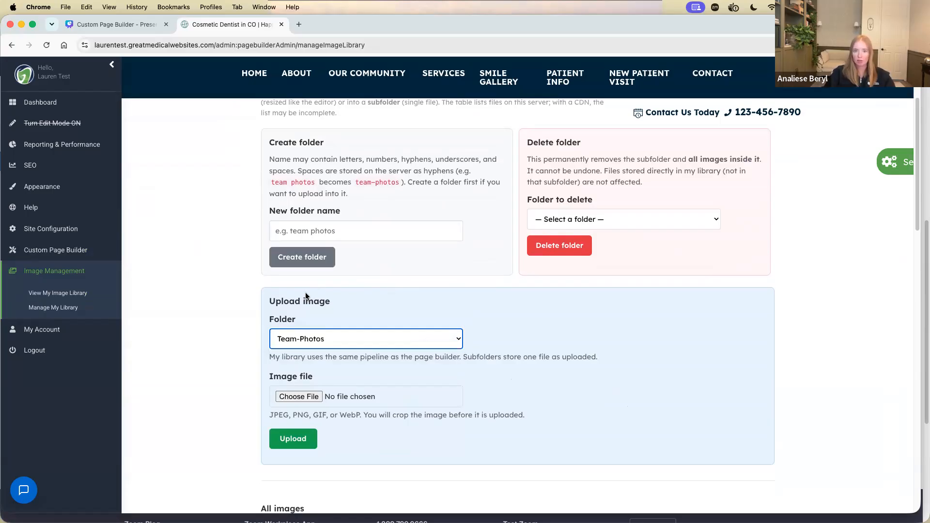
scroll(254, 284, "down", 4)
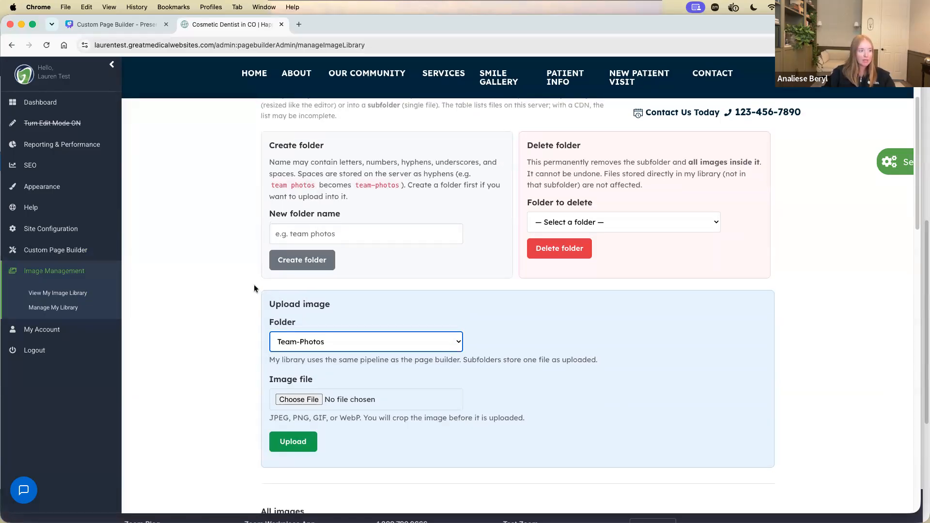
scroll(243, 278, "down", 3)
scroll(618, 263, "up", 10)
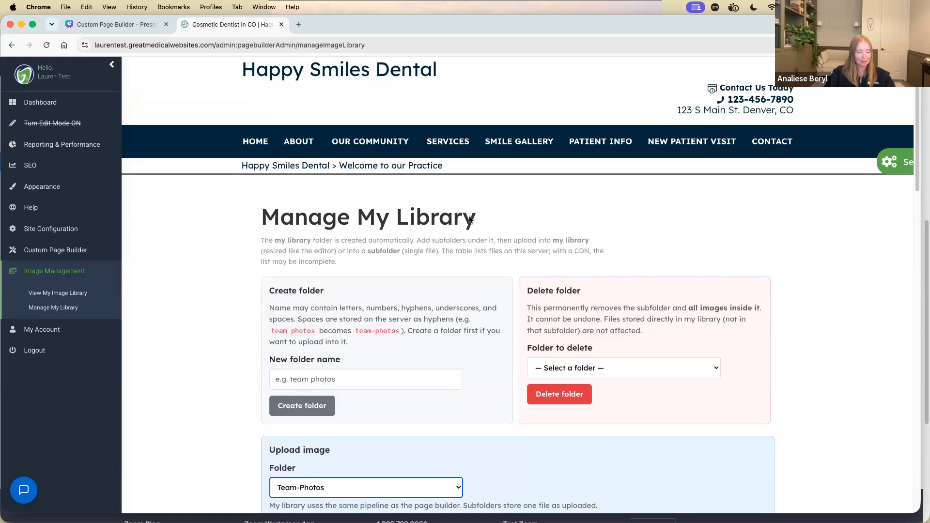
Try to open the personal image library for viewing
left_click(62, 294)
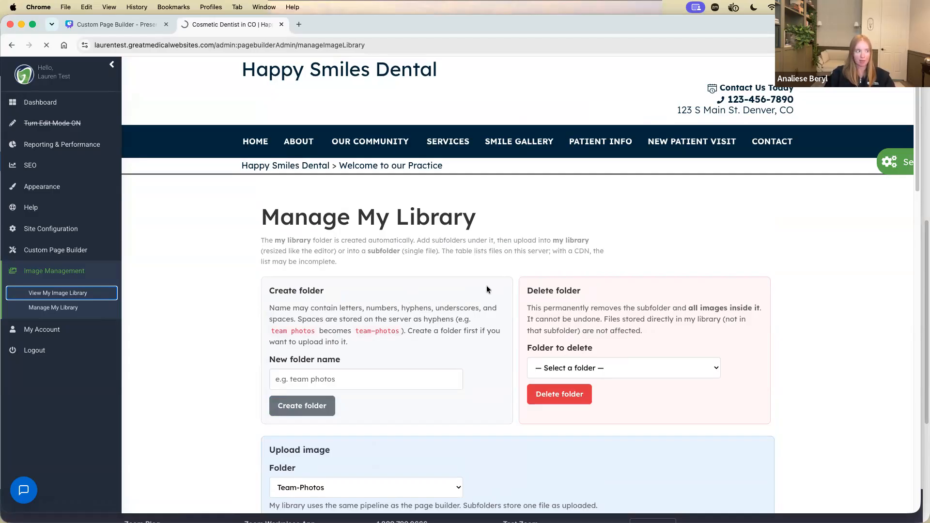
left_click(37, 273)
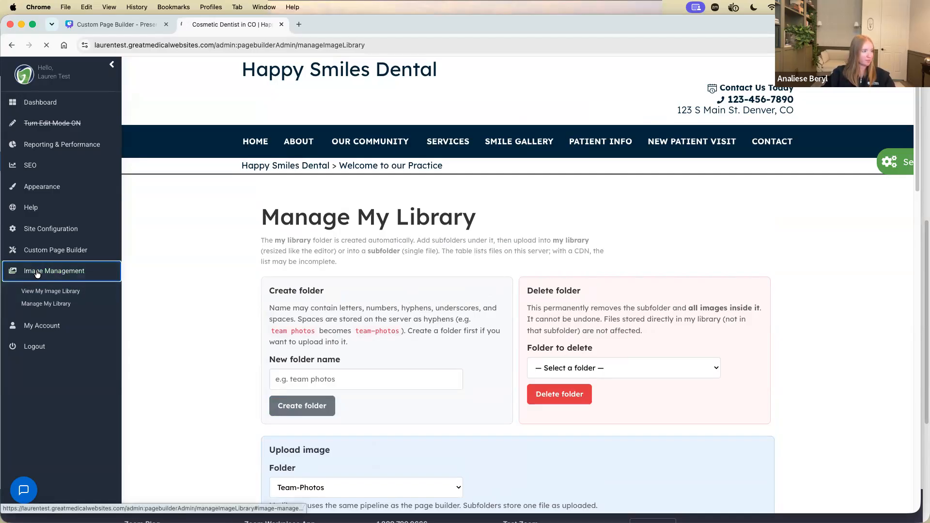
Open the list of custom pages and view the Our Community page
left_click(84, 253)
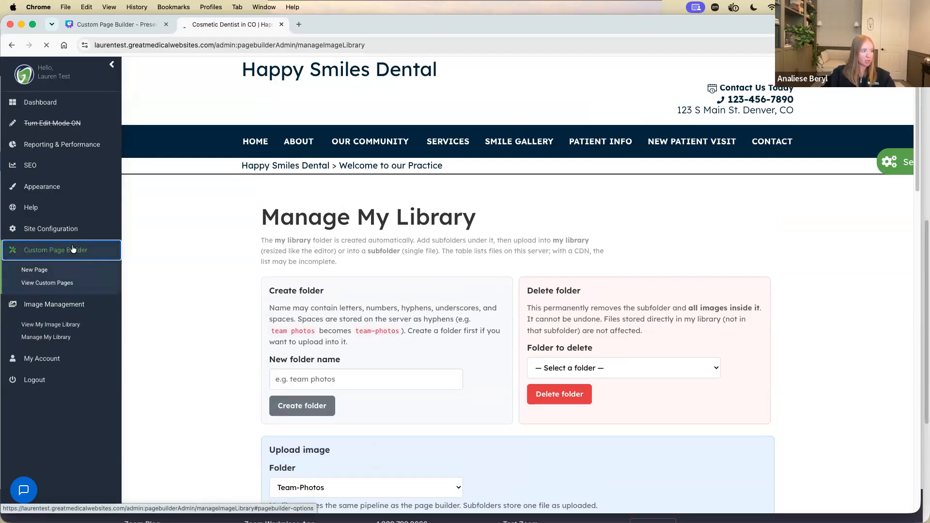
left_click(47, 285)
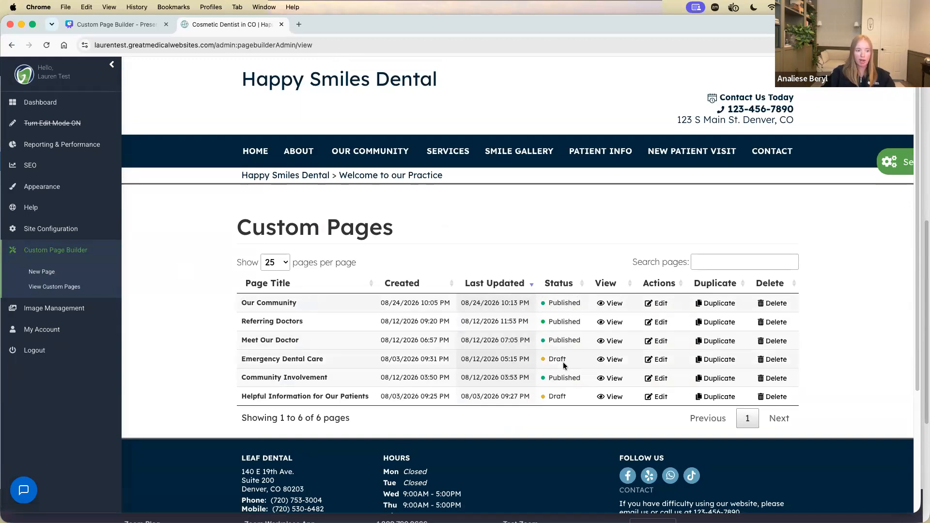
left_click(613, 303)
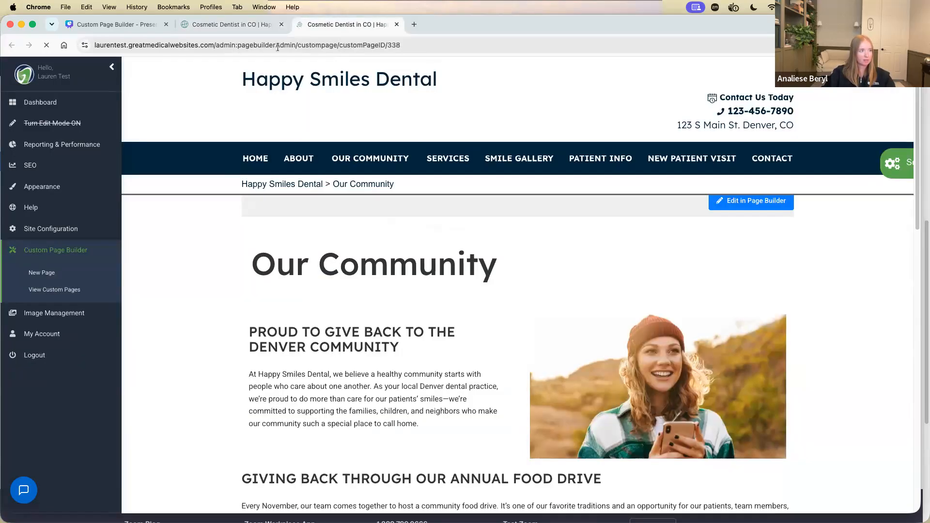
Open the Our Community page for editing from the custom pages list and copy its custom URI
left_click(244, 26)
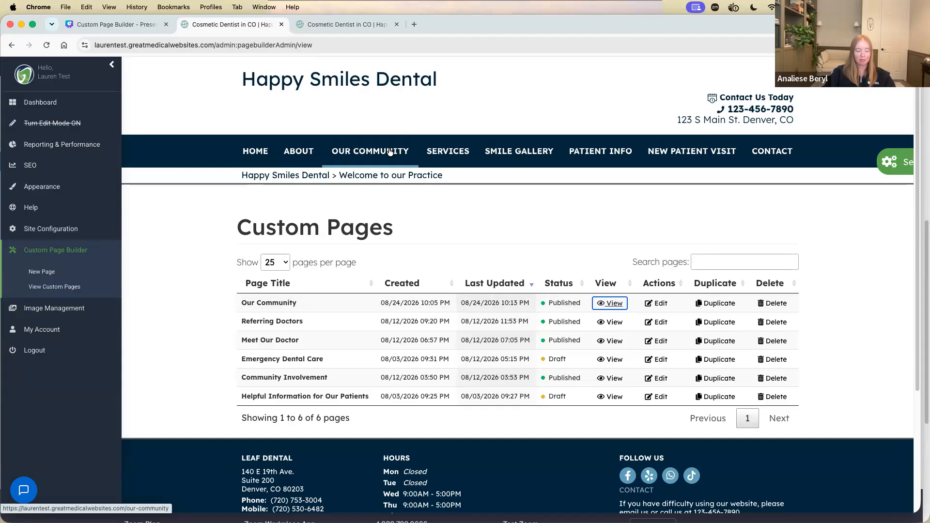
left_click(659, 303)
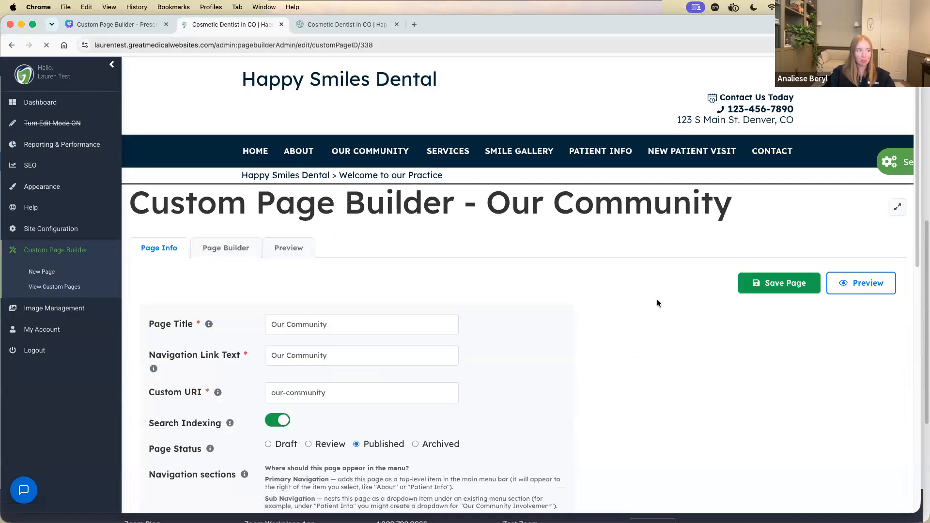
scroll(519, 288, "down", 1)
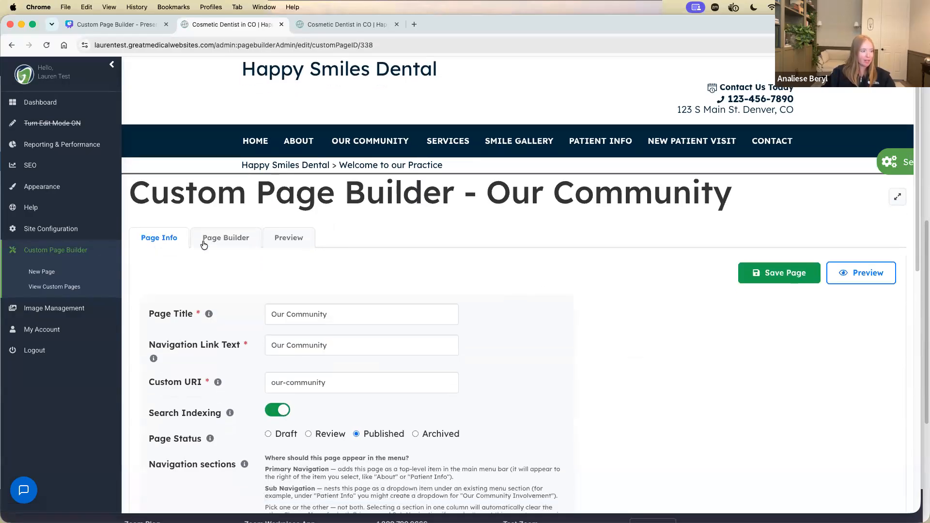
left_click_drag(341, 383, 274, 383)
key("super+c")
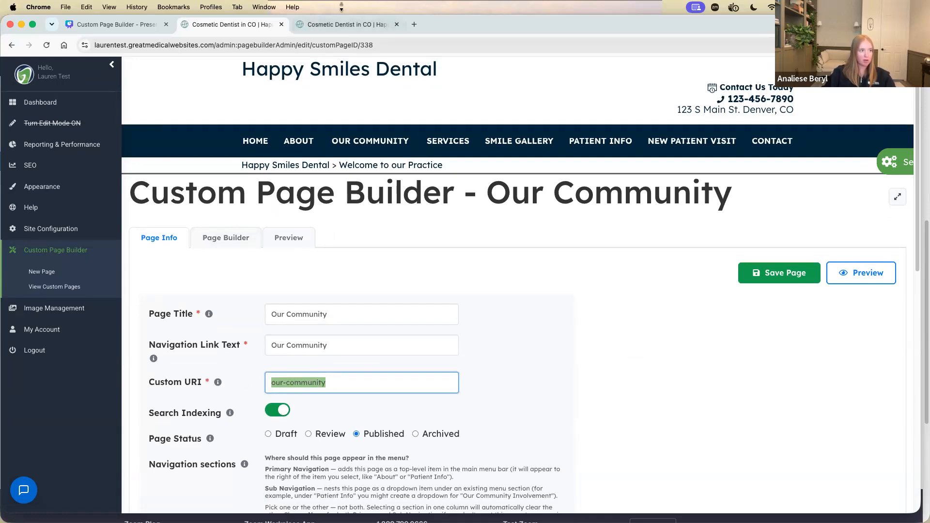
Load the live page by replacing the admin path in the site address with our-community, and visit the website's home page
left_click_drag(391, 44, 214, 45)
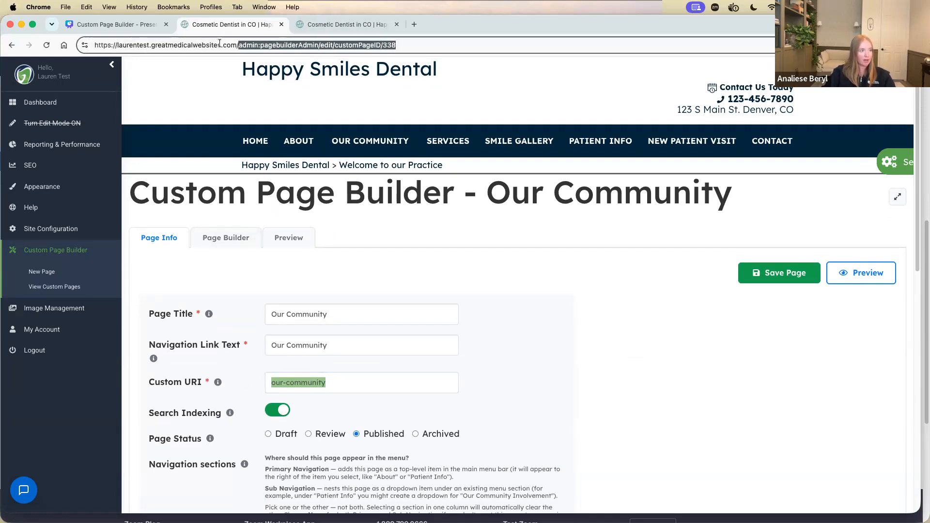
key("super+v")
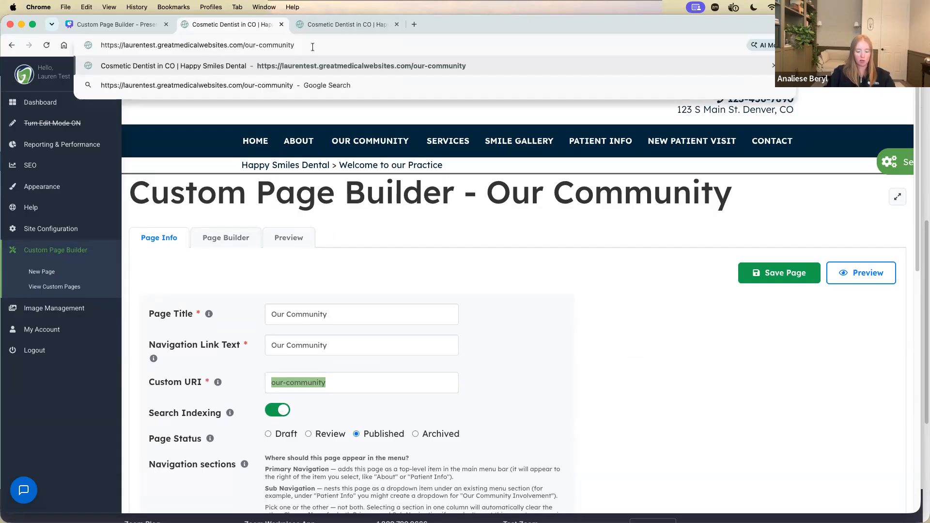
key("Return")
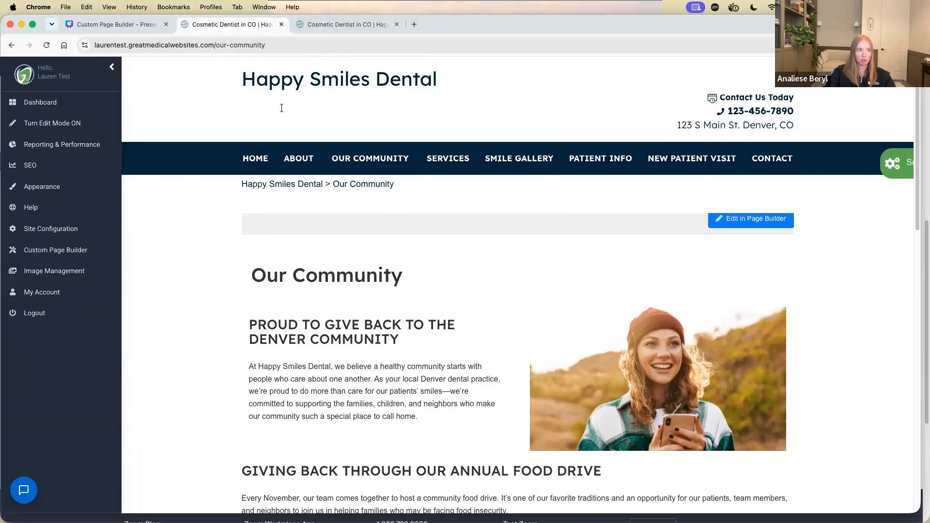
left_click(208, 44)
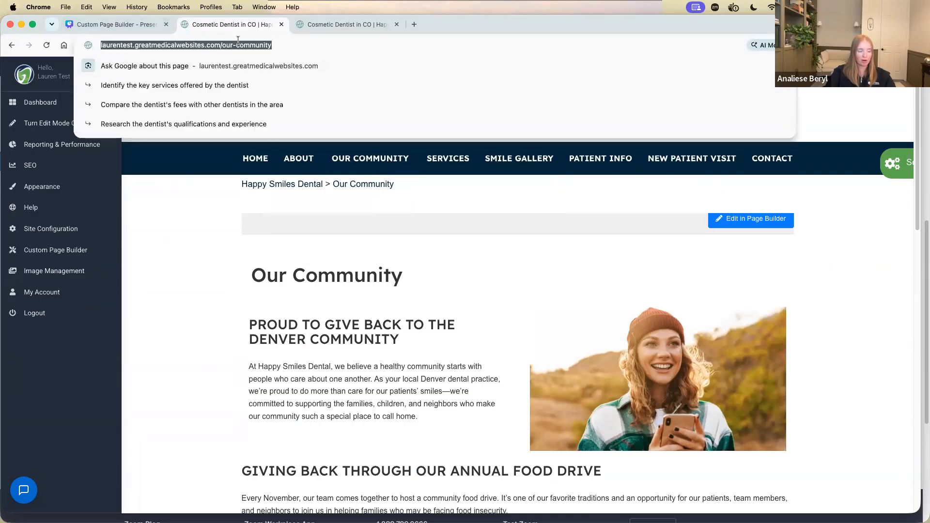
left_click(192, 240)
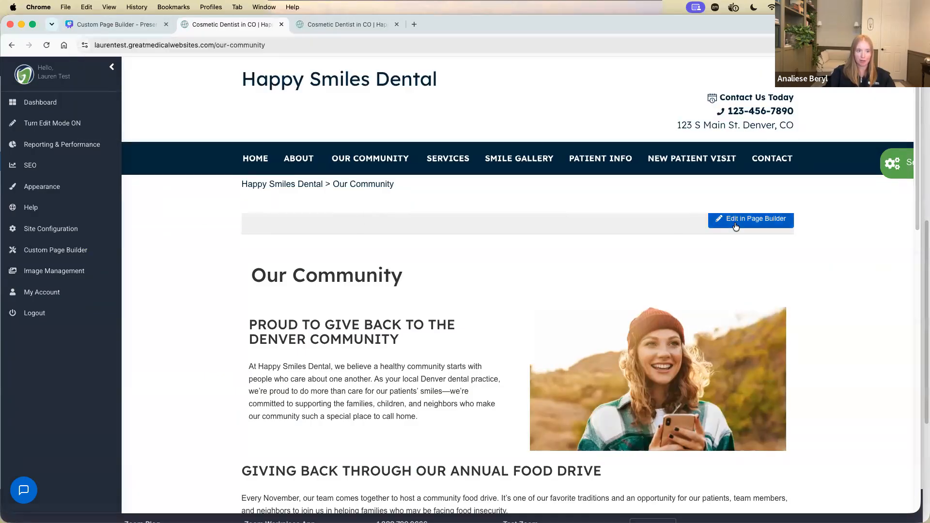
left_click(246, 159)
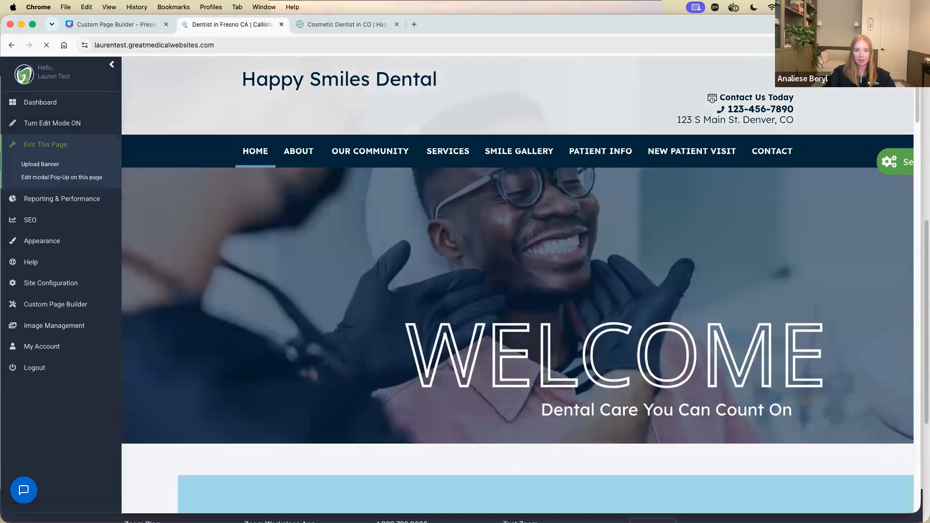